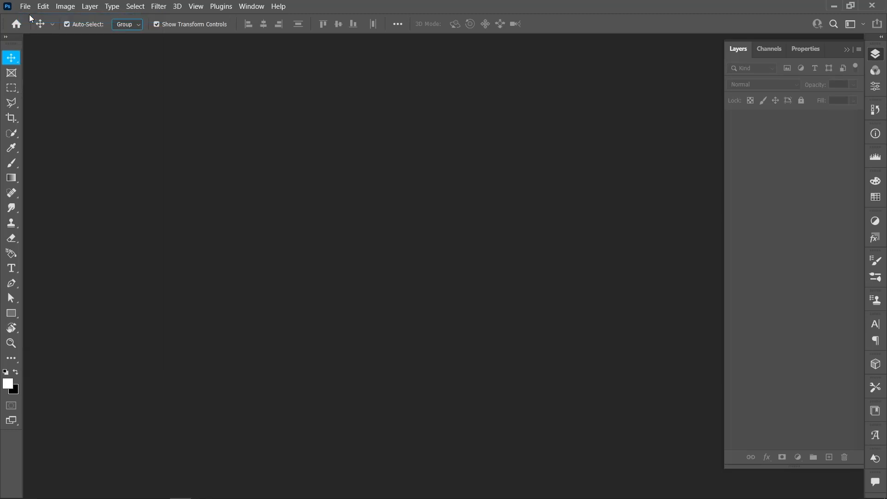
- Create a new 1080 x 1080 px document at 72 ppi in RGB Color with a white background
{"action": "left_click", "coordinate": [233, 178]}
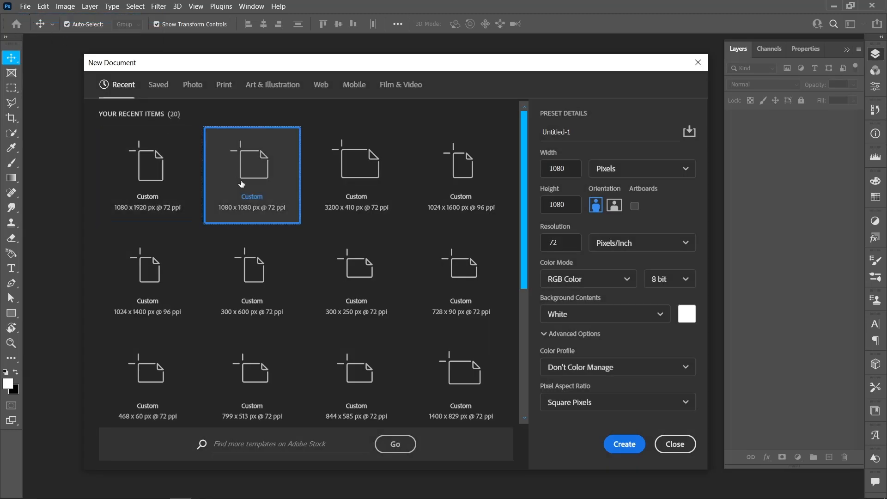
{"action": "left_click", "coordinate": [609, 447]}
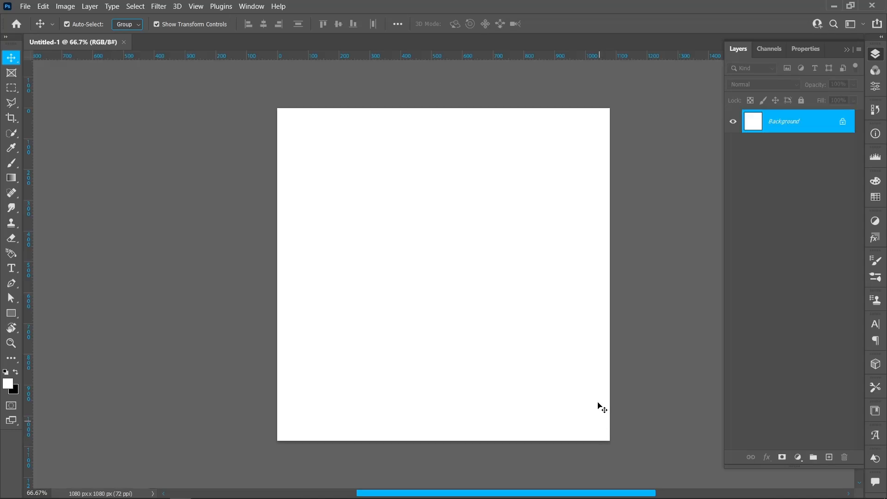
{"action": "scroll", "coordinate": [570, 292], "scroll_direction": "up", "scroll_amount": 2}
{"action": "left_click_drag", "start_coordinate": [473, 293], "coordinate": [433, 298]}
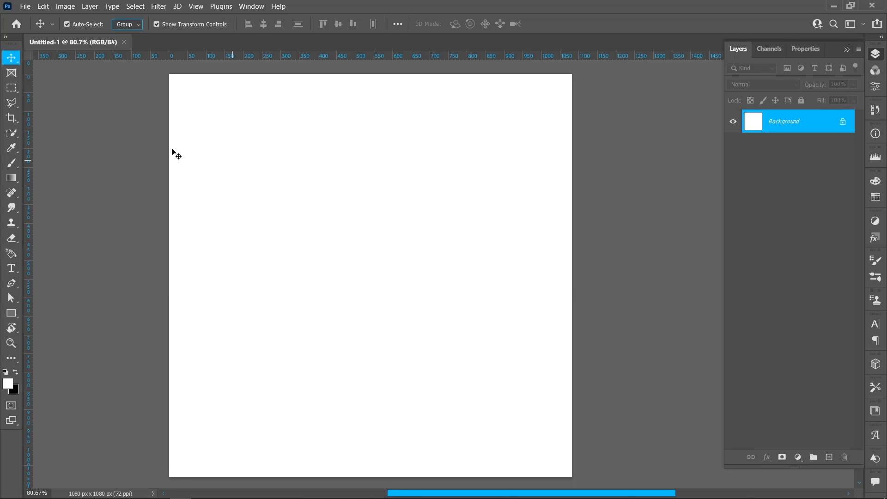
- Place the Firefly image of the tall mango juice glass, ending in "br (4)", from Downloads as an embedded object
{"action": "left_click", "coordinate": [25, 6]}
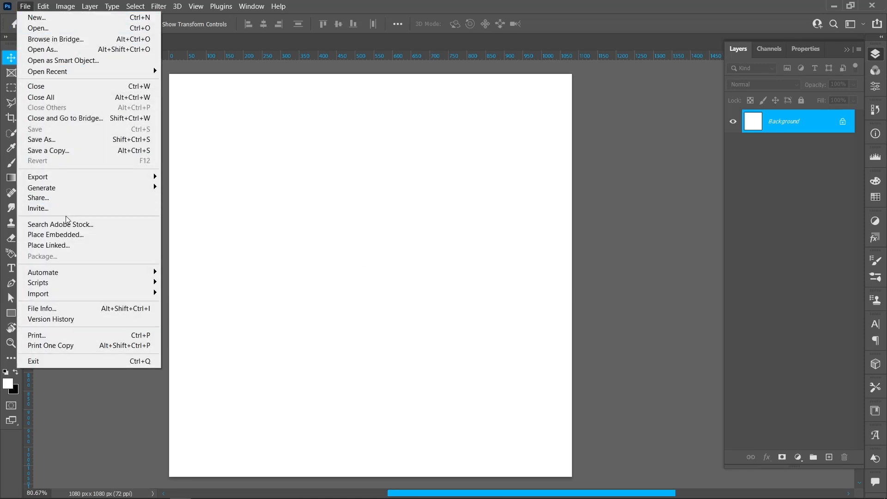
{"action": "left_click", "coordinate": [69, 236]}
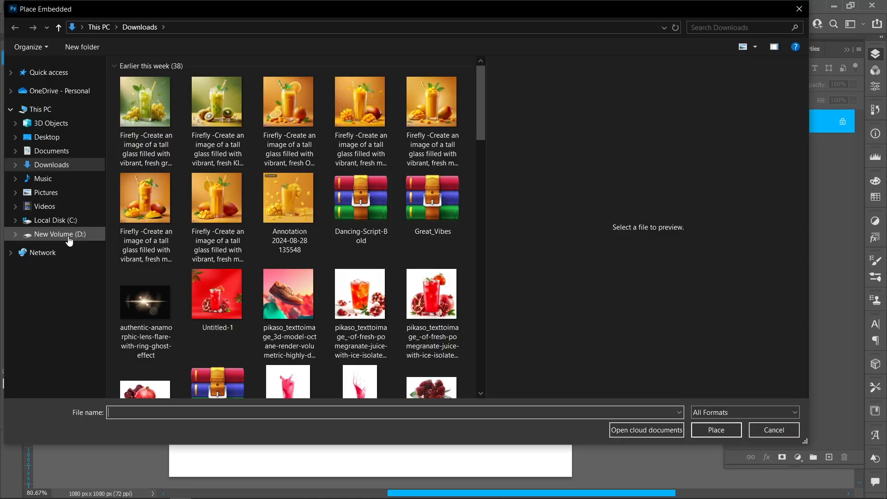
{"action": "left_click", "coordinate": [434, 107]}
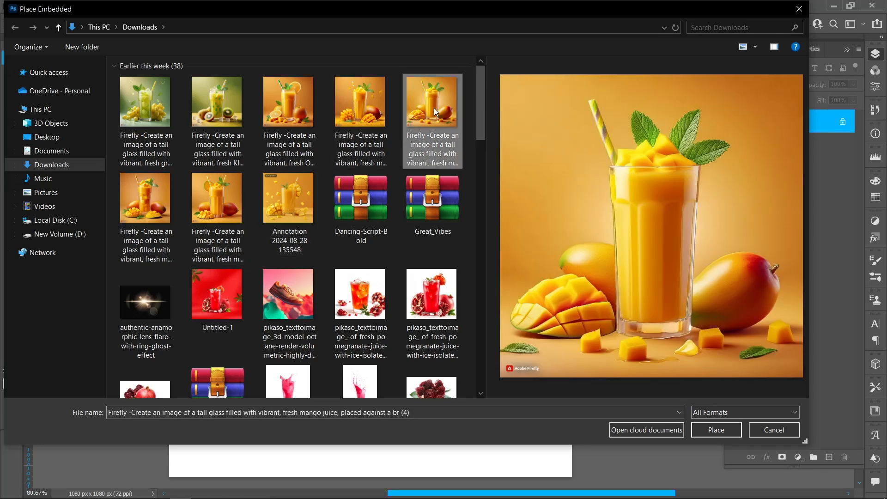
{"action": "left_click", "coordinate": [724, 425]}
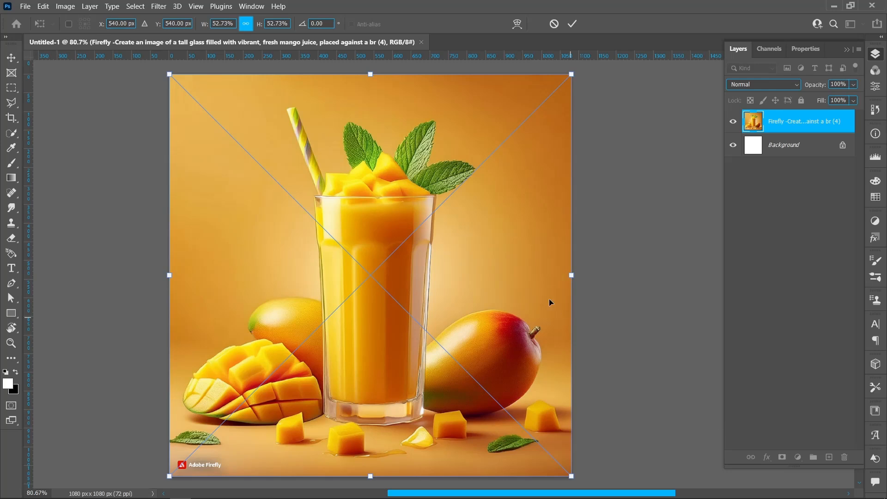
- Scale the placed mango juice image down to about 38% around its centre and shift it slightly down the canvas
{"action": "left_click_drag", "start_coordinate": [370, 76], "coordinate": [372, 134]}
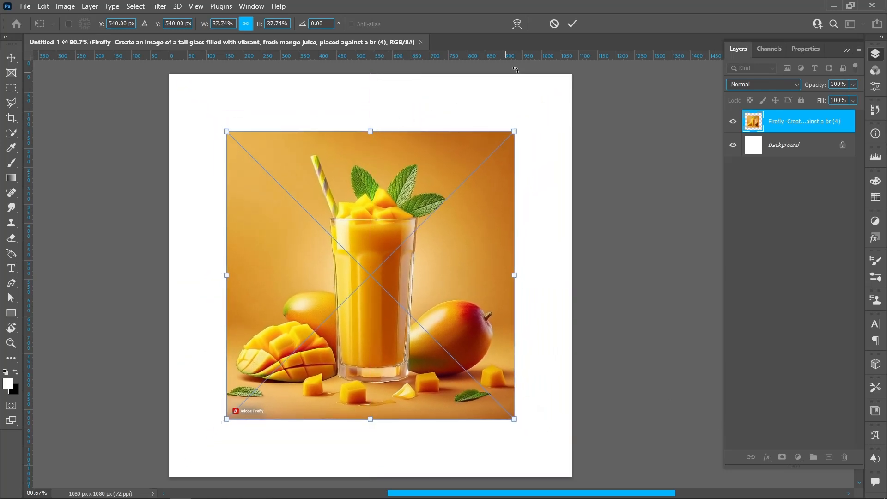
{"action": "left_click", "coordinate": [573, 25]}
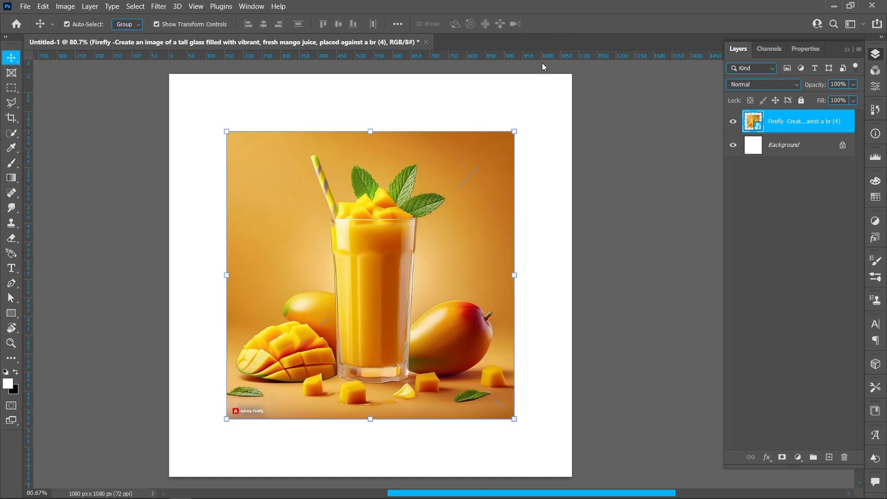
{"action": "left_click_drag", "start_coordinate": [384, 195], "coordinate": [385, 209]}
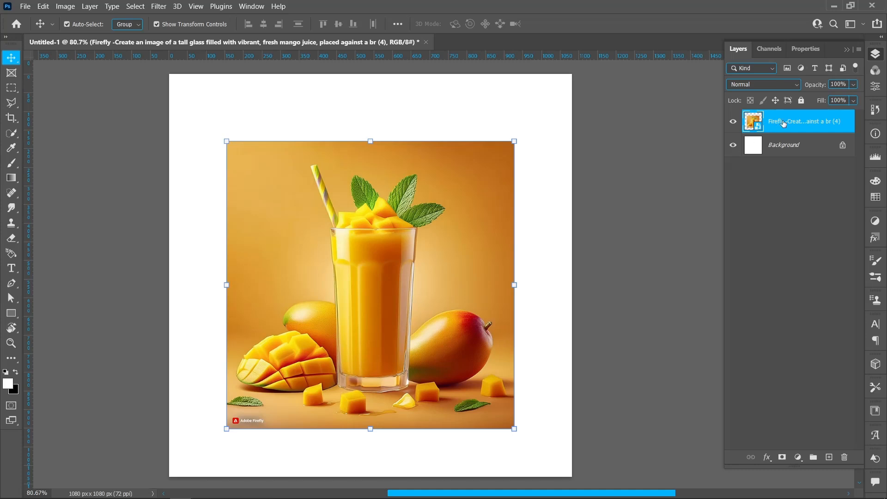
- Duplicate the placed image layer and rasterize the copy, keeping the original layer hidden beneath it
{"action": "left_click_drag", "start_coordinate": [791, 121], "coordinate": [830, 456]}
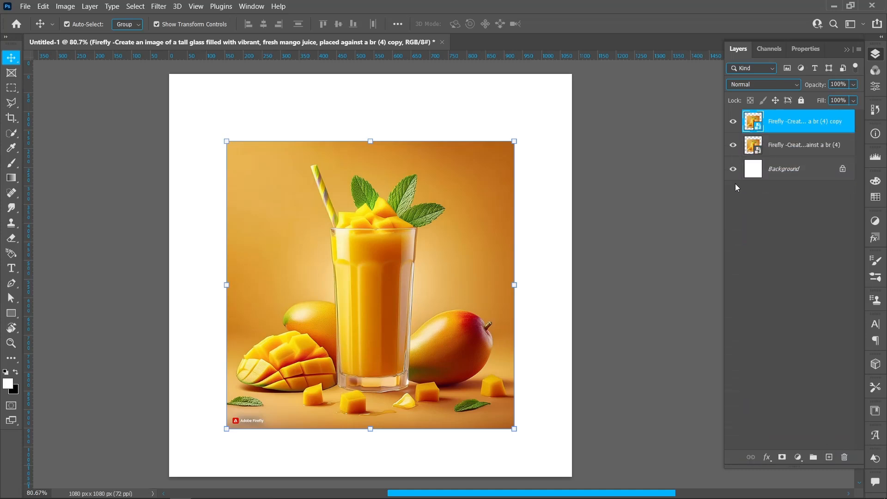
{"action": "right_click", "coordinate": [780, 126]}
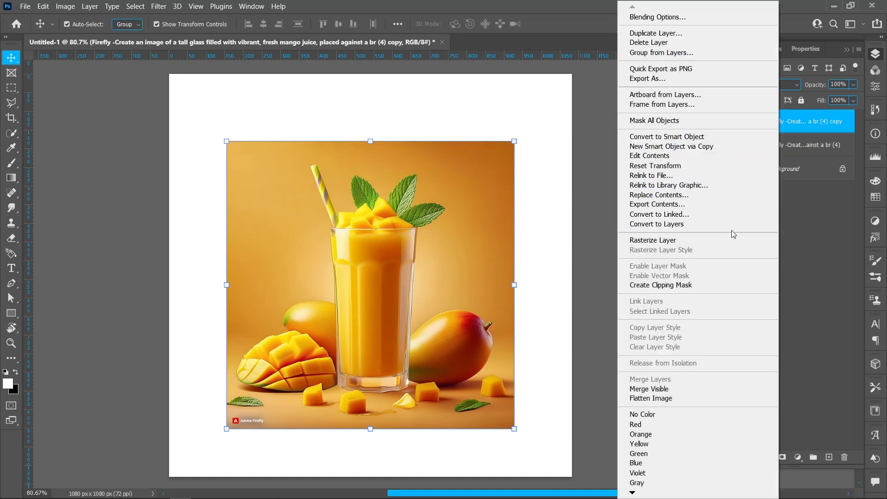
{"action": "left_click", "coordinate": [725, 245]}
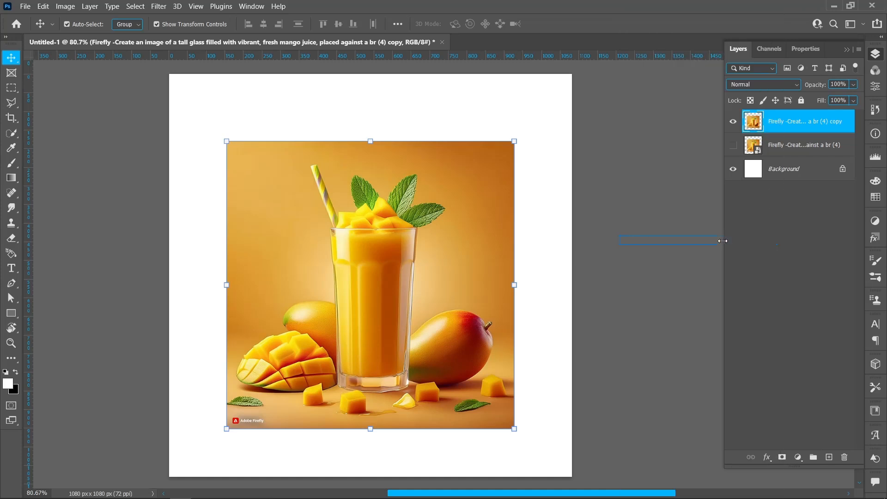
- Rename the rasterized copy layer "mango juice"
{"action": "double_click", "coordinate": [793, 122]}
{"action": "type", "text": "mango juice"}
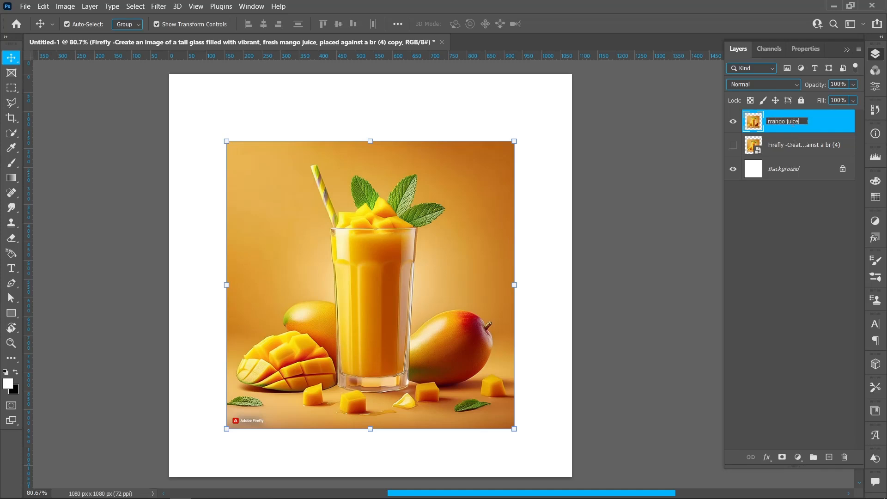
{"action": "key", "text": "Return"}
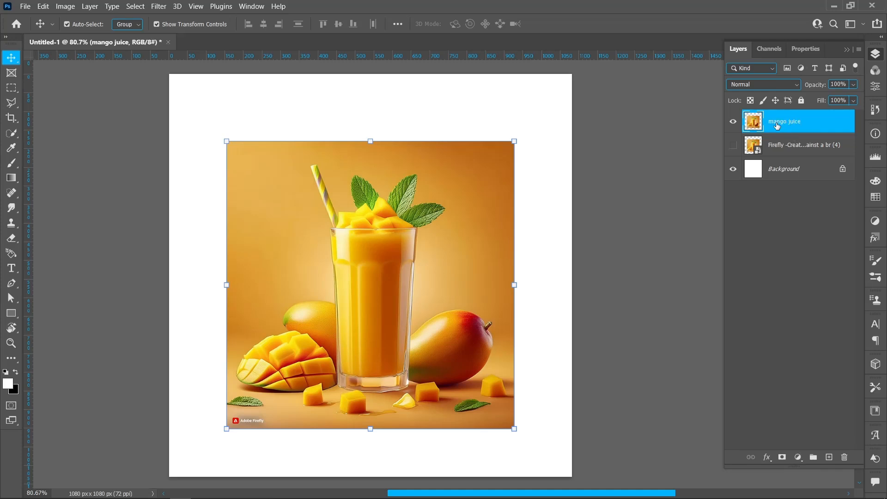
- Marquee-select a full-width strip just above the image, slightly overlapping its upper edge, and fill it with Content-Aware at 100% opacity
{"action": "left_click", "coordinate": [11, 88]}
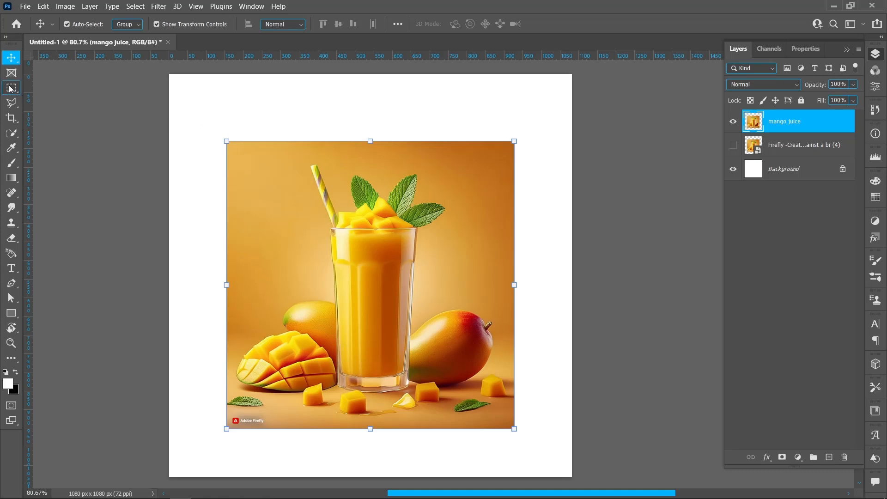
{"action": "left_click", "coordinate": [84, 88]}
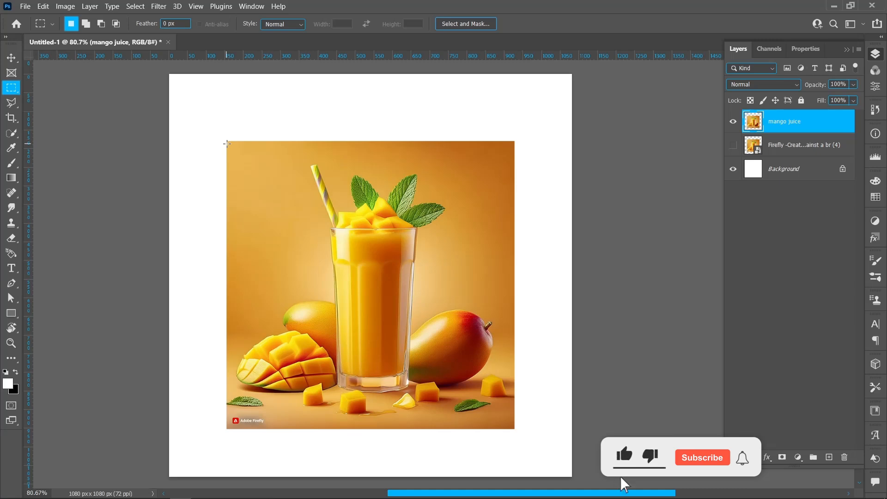
{"action": "left_click_drag", "start_coordinate": [227, 144], "coordinate": [514, 109]}
{"action": "right_click", "coordinate": [338, 126]}
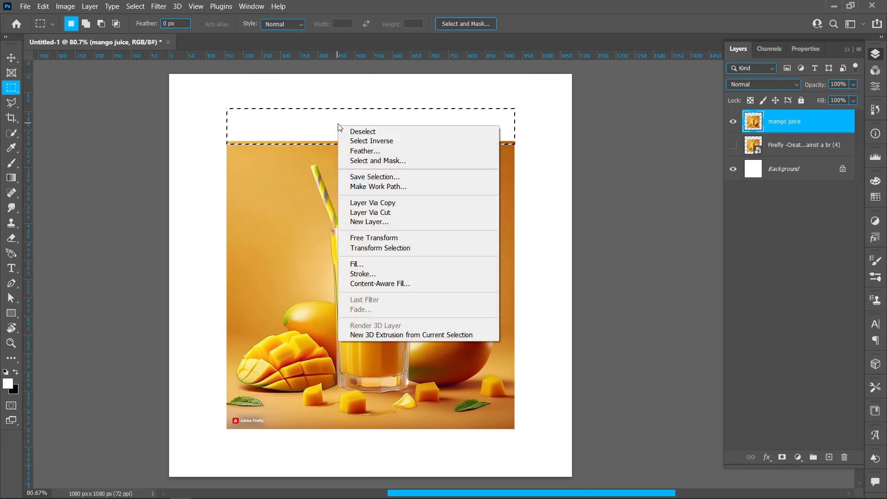
{"action": "left_click", "coordinate": [398, 263]}
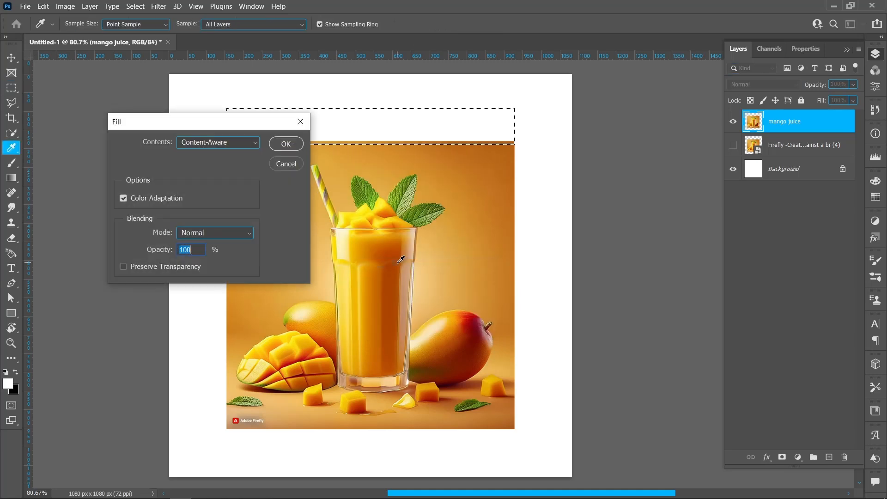
{"action": "left_click", "coordinate": [255, 143]}
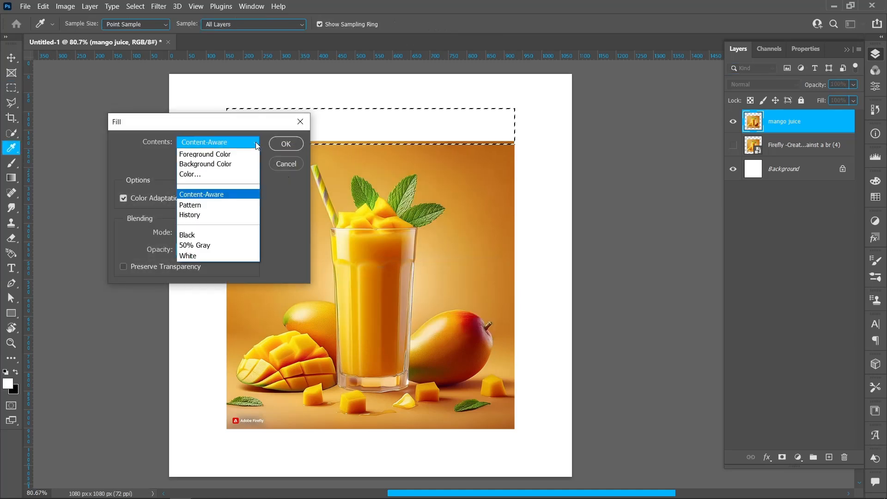
{"action": "left_click", "coordinate": [254, 194]}
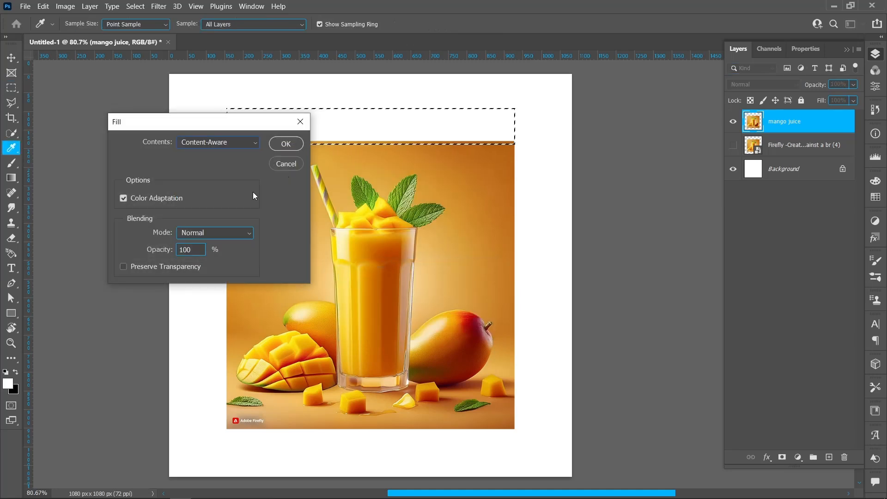
{"action": "left_click", "coordinate": [287, 144]}
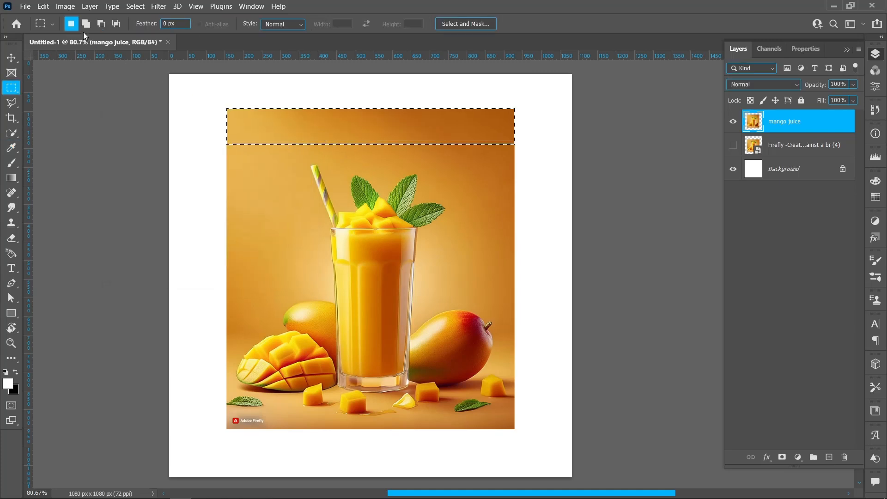
- Replace the selection with a strip from the extended upper edge to the canvas top and fill it with Content-Aware
{"action": "left_click", "coordinate": [227, 116]}
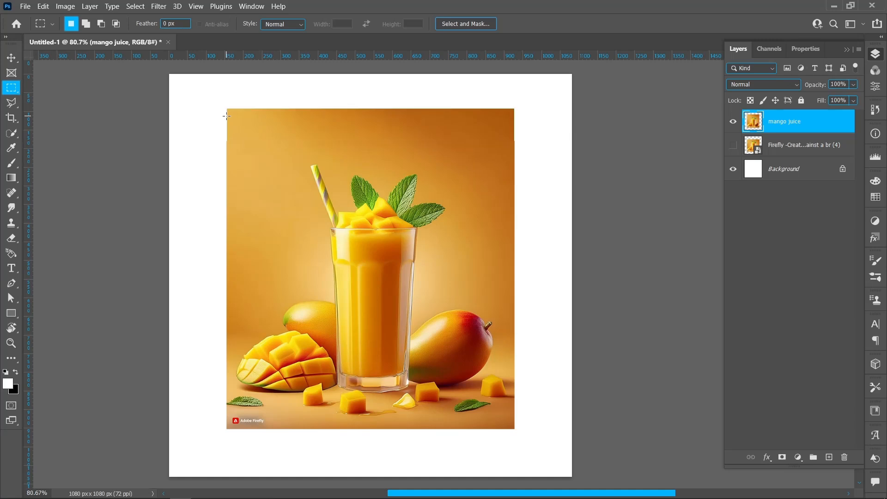
{"action": "left_click_drag", "start_coordinate": [227, 116], "coordinate": [516, 73]}
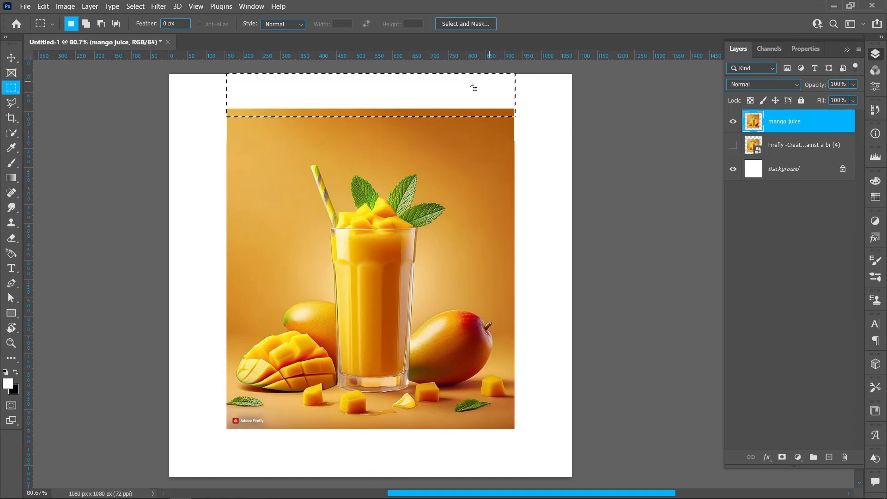
{"action": "right_click", "coordinate": [351, 86]}
{"action": "left_click", "coordinate": [393, 225]}
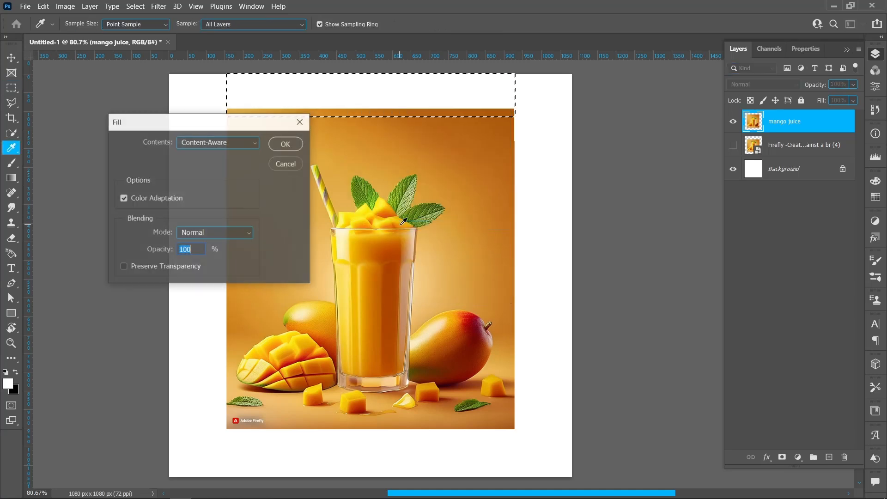
{"action": "left_click", "coordinate": [281, 146]}
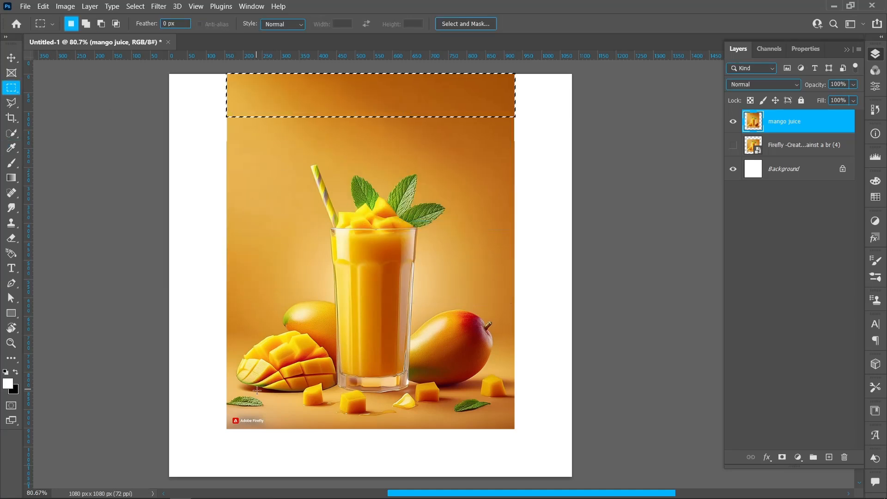
- Remove the Adobe Firefly watermark in the image's lower-left corner by selecting it and applying a Content-Aware fill
{"action": "left_click_drag", "start_coordinate": [227, 413], "coordinate": [277, 428]}
{"action": "right_click", "coordinate": [254, 420]}
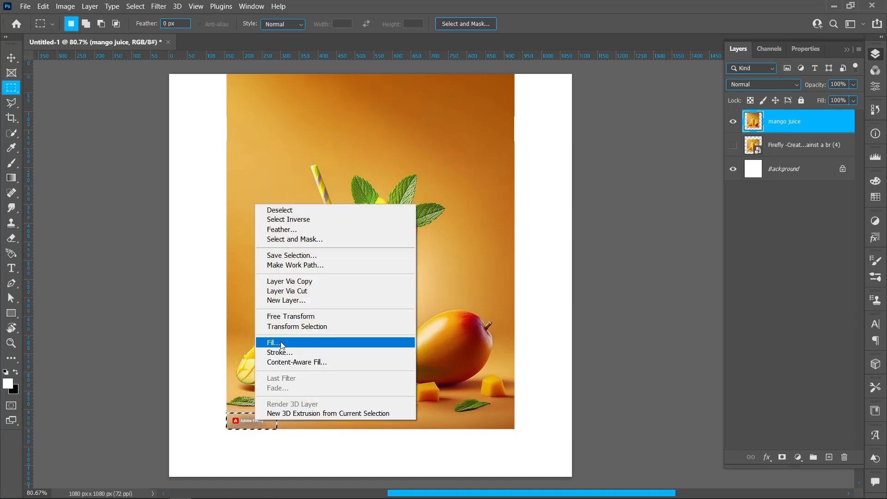
{"action": "left_click", "coordinate": [312, 343]}
{"action": "left_click", "coordinate": [283, 143]}
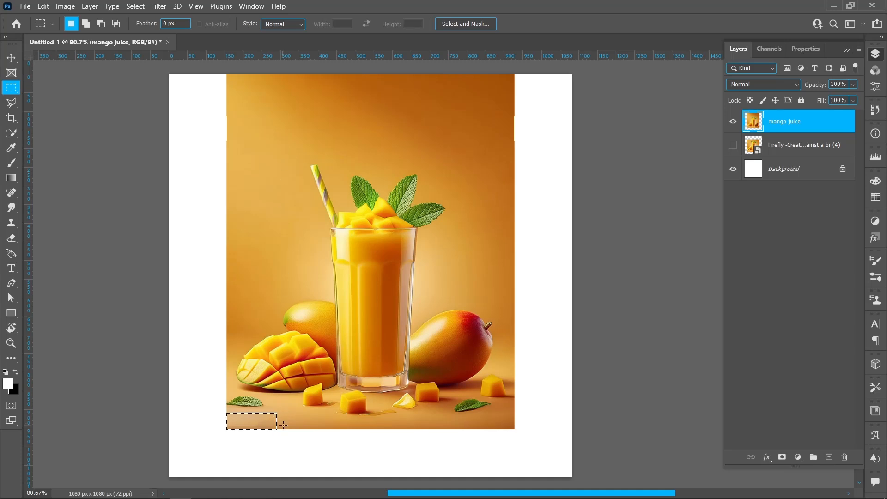
- Select a full-width strip just below the image, slightly overlapping its lower edge, and fill it with Content-Aware
{"action": "left_click_drag", "start_coordinate": [226, 420], "coordinate": [513, 449]}
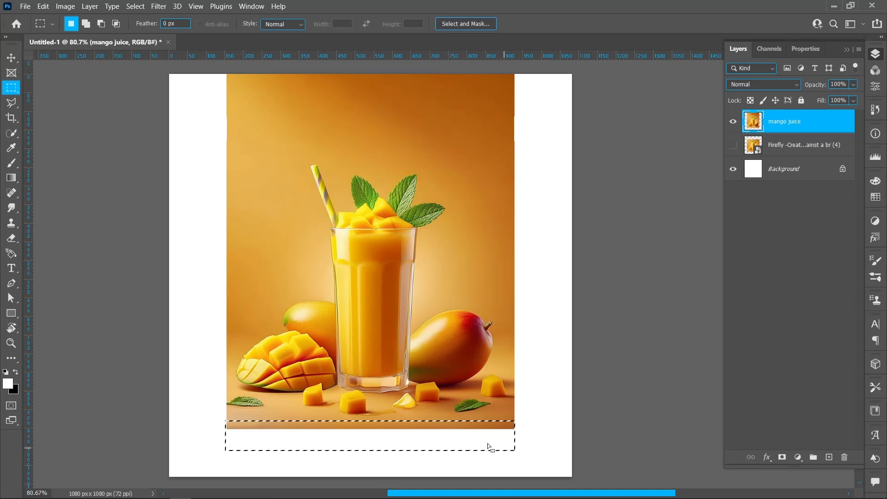
{"action": "right_click", "coordinate": [352, 213]}
{"action": "left_click", "coordinate": [370, 350]}
{"action": "left_click", "coordinate": [283, 144]}
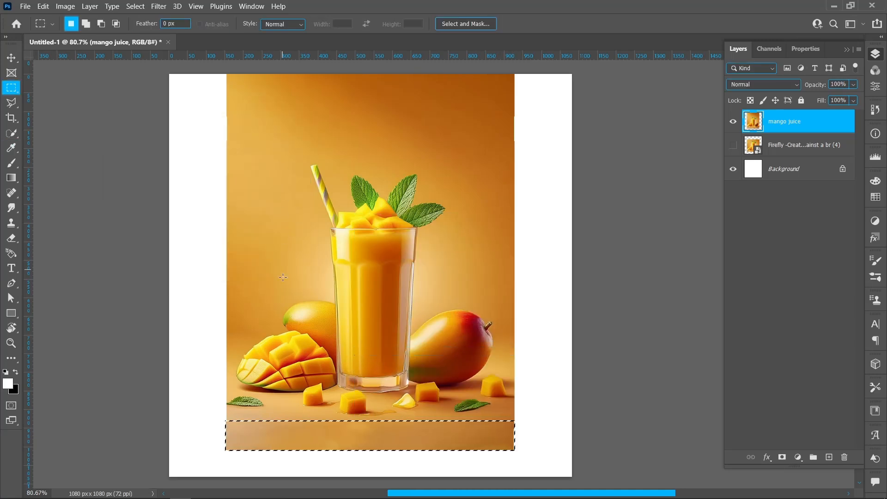
- Select the remaining strip from the extended lower edge down to the canvas bottom and fill it with Content-Aware
{"action": "left_click_drag", "start_coordinate": [226, 442], "coordinate": [515, 486]}
{"action": "right_click", "coordinate": [362, 451]}
{"action": "left_click", "coordinate": [372, 383]}
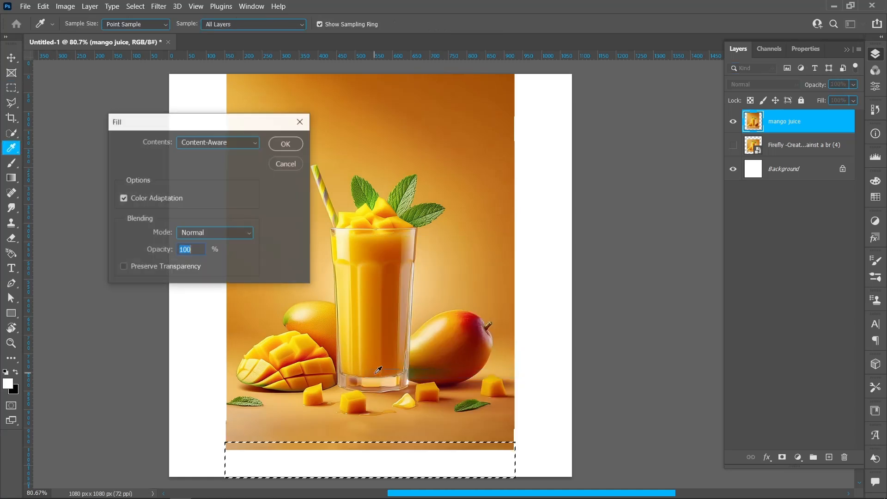
{"action": "left_click", "coordinate": [288, 143]}
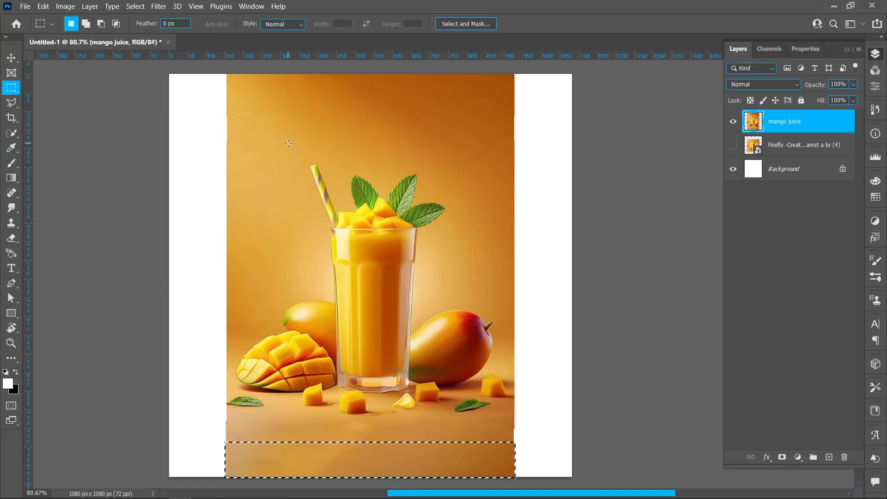
- Select a full-height strip along the image's right edge, covering about half the white margin, and fill it with Content-Aware
{"action": "mouse_move", "coordinate": [513, 74]}
{"action": "left_mouse_down"}
{"action": "mouse_move", "coordinate": [544, 284]}
{"action": "mouse_move", "coordinate": [549, 461]}
{"action": "mouse_move", "coordinate": [541, 477]}
{"action": "left_mouse_up"}
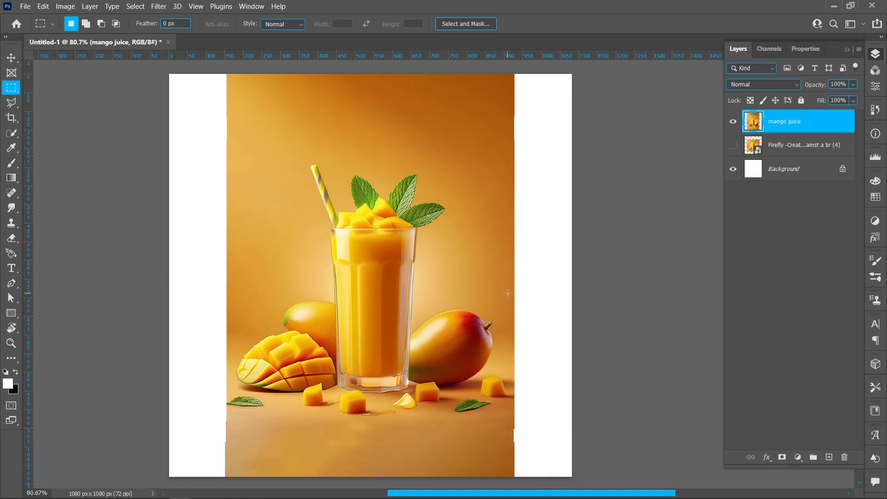
{"action": "right_click", "coordinate": [525, 225]}
{"action": "left_click", "coordinate": [562, 358]}
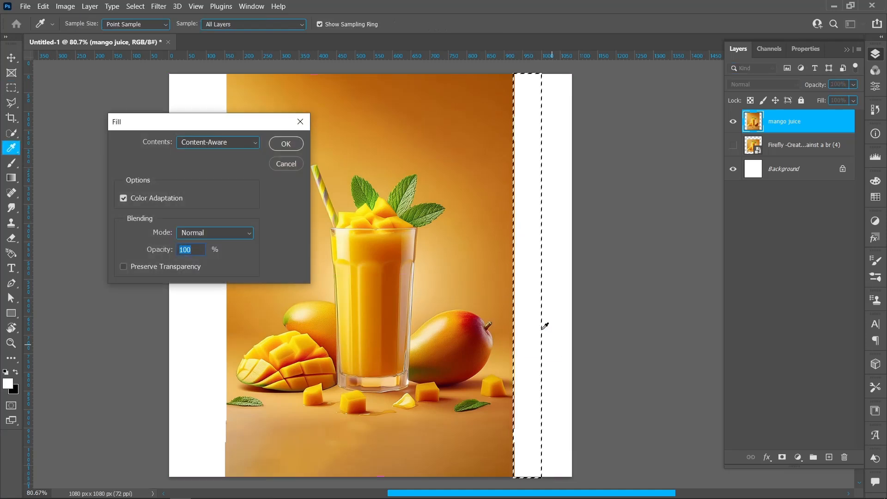
{"action": "left_click", "coordinate": [285, 145]}
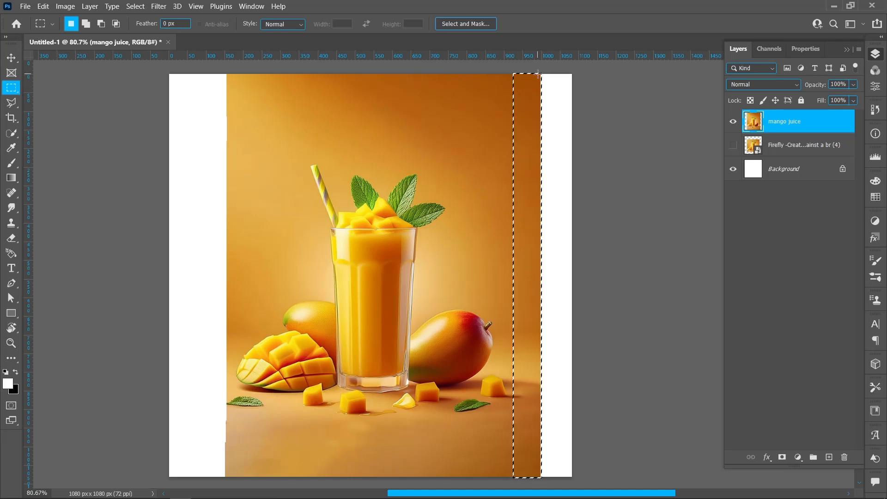
- Select the remaining full-height strip up to the canvas's right edge and fill it with Content-Aware
{"action": "left_click_drag", "start_coordinate": [539, 73], "coordinate": [574, 477]}
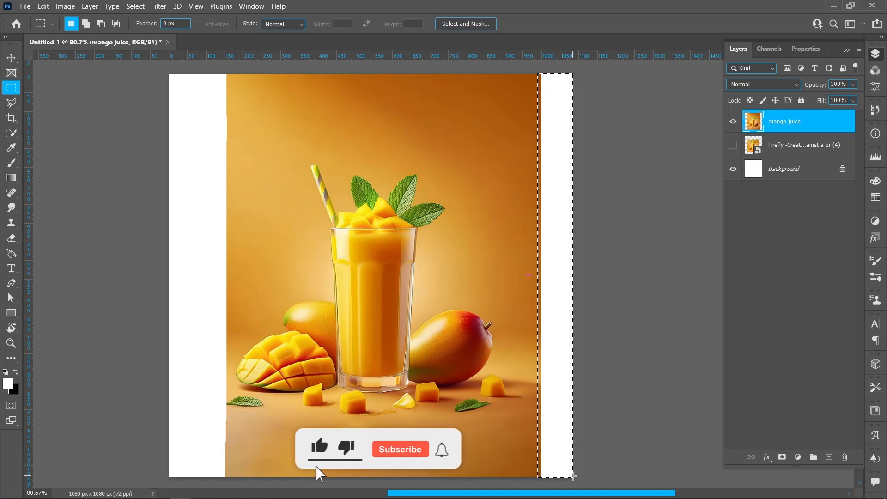
{"action": "right_click", "coordinate": [538, 319]}
{"action": "left_click", "coordinate": [568, 389]}
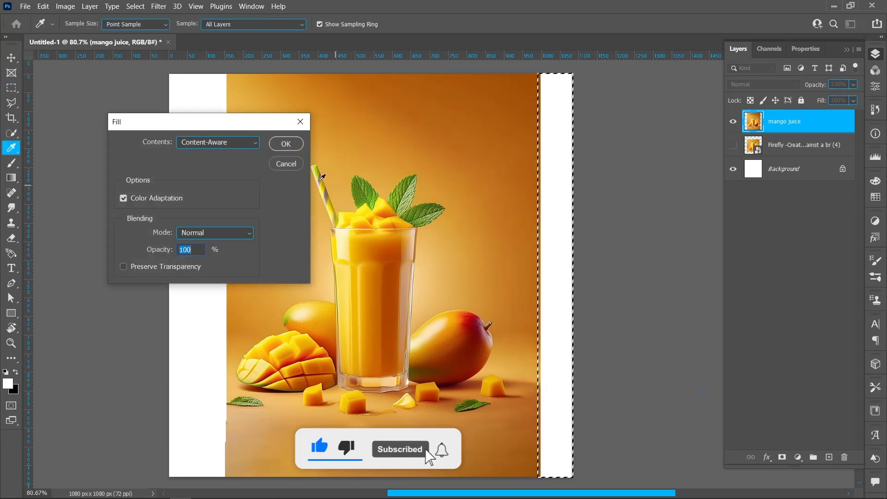
{"action": "key", "text": "Return"}
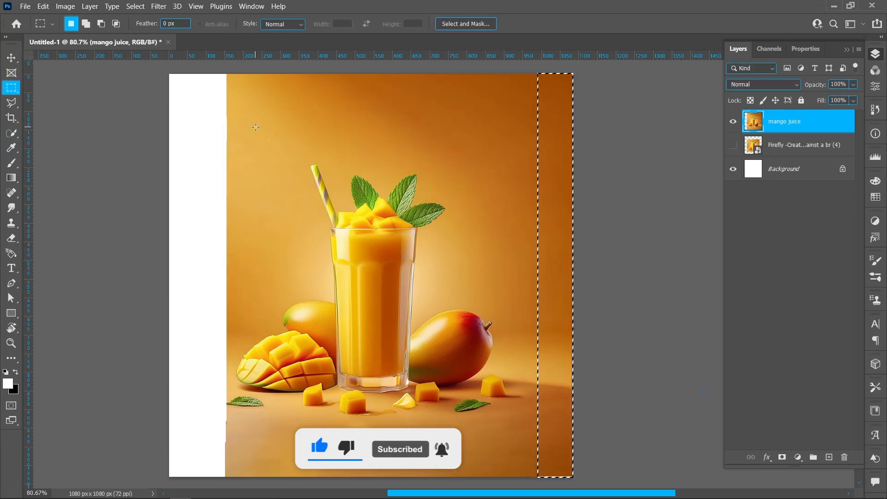
- Select a full-height strip along the image's left edge, slightly overlapping it, and fill it with Content-Aware
{"action": "left_click_drag", "start_coordinate": [228, 74], "coordinate": [205, 477]}
{"action": "right_click", "coordinate": [220, 319]}
{"action": "left_click", "coordinate": [258, 244]}
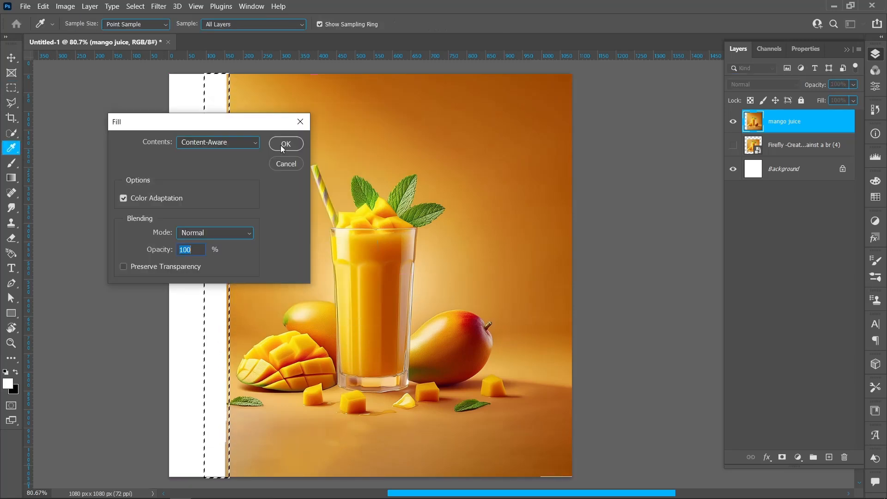
{"action": "left_click", "coordinate": [280, 148]}
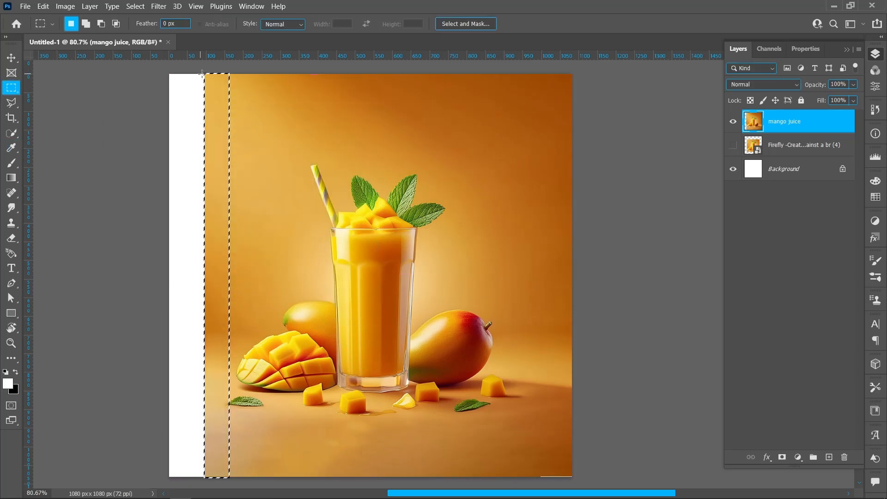
- Select the remaining full-height strip up to the canvas's left edge, fill it with Content-Aware, and clear the selection
{"action": "left_click_drag", "start_coordinate": [211, 74], "coordinate": [169, 477]}
{"action": "right_click", "coordinate": [197, 215]}
{"action": "left_click", "coordinate": [222, 354]}
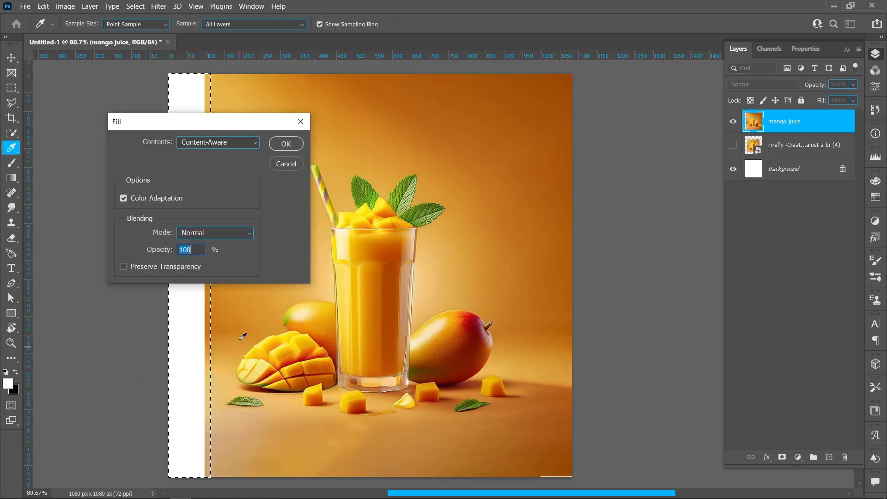
{"action": "left_click", "coordinate": [285, 144]}
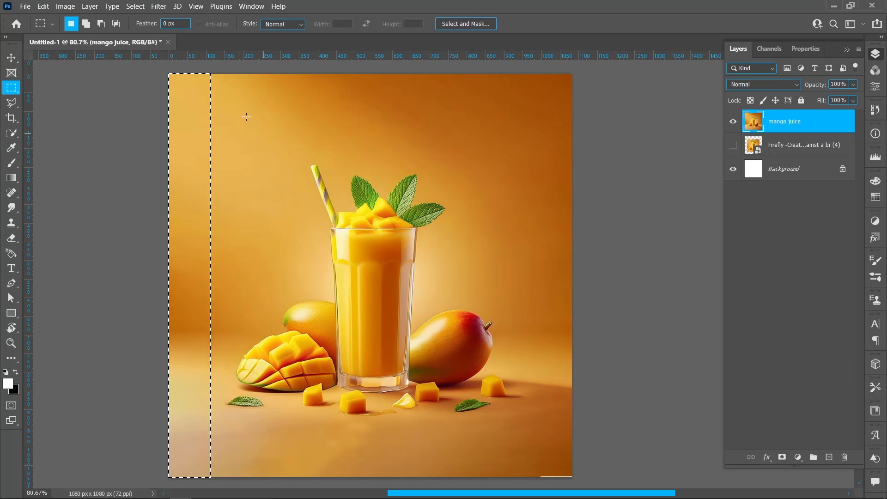
{"action": "left_click", "coordinate": [135, 6]}
{"action": "left_click", "coordinate": [148, 27]}
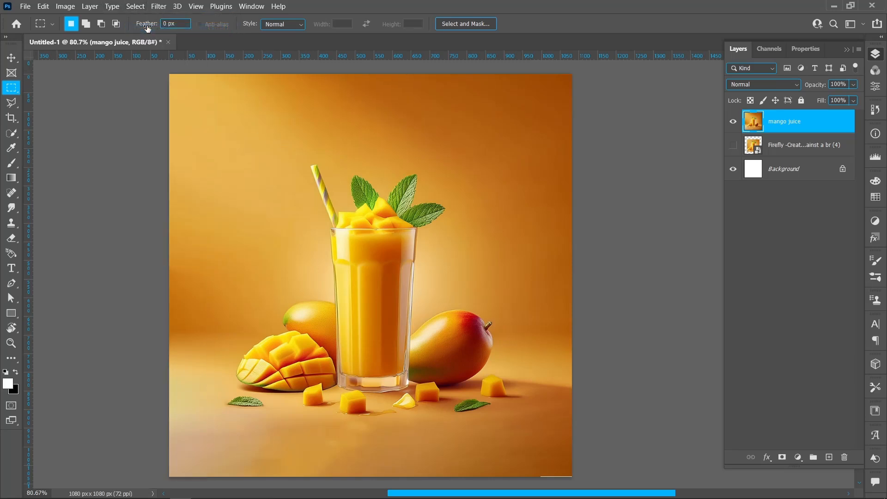
{"action": "left_click", "coordinate": [11, 58]}
{"action": "left_click", "coordinate": [145, 206]}
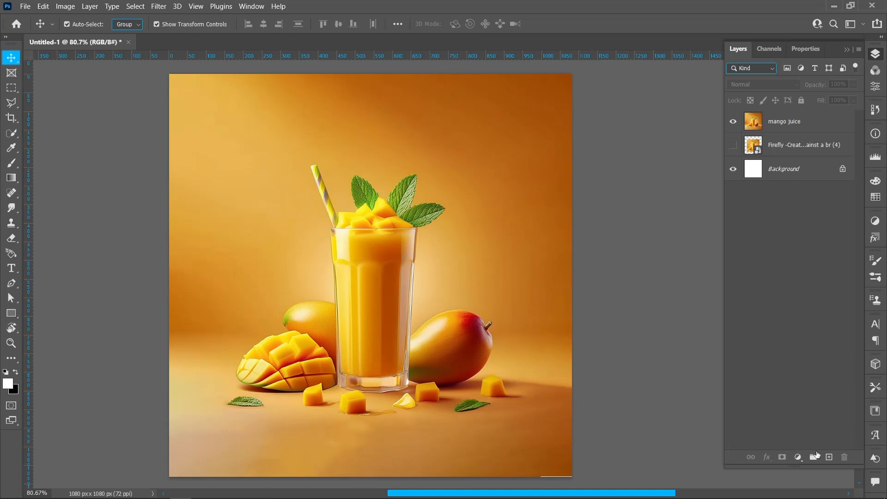
- Add a new layer above mango juice and set up a soft brush of 111 px, 0% hardness and 16% opacity
{"action": "left_click", "coordinate": [830, 458]}
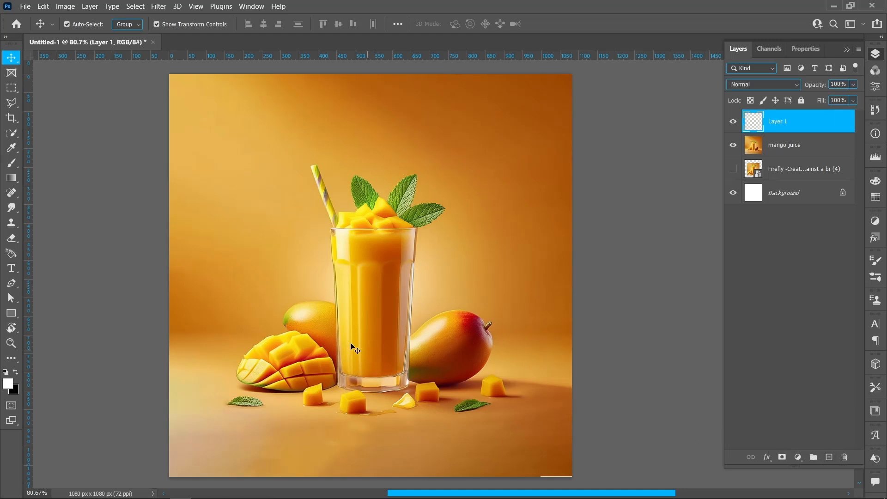
{"action": "left_click", "coordinate": [11, 163]}
{"action": "right_click", "coordinate": [311, 199]}
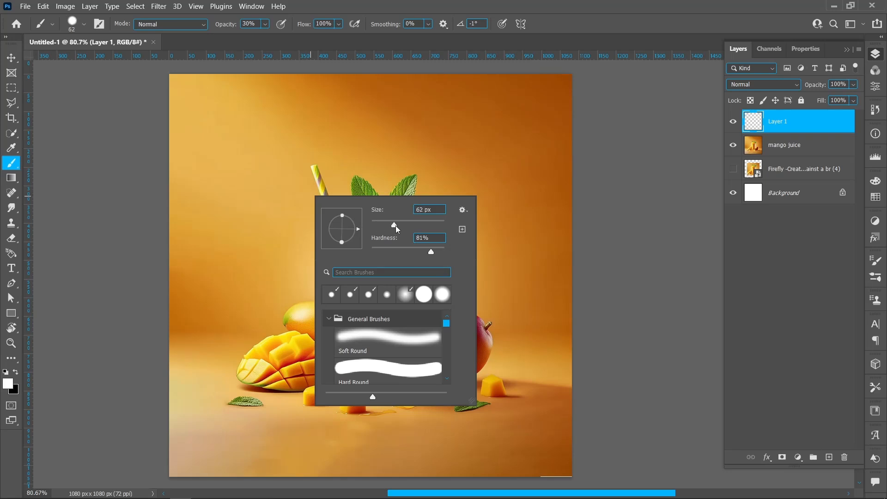
{"action": "left_click_drag", "start_coordinate": [405, 225], "coordinate": [407, 224]}
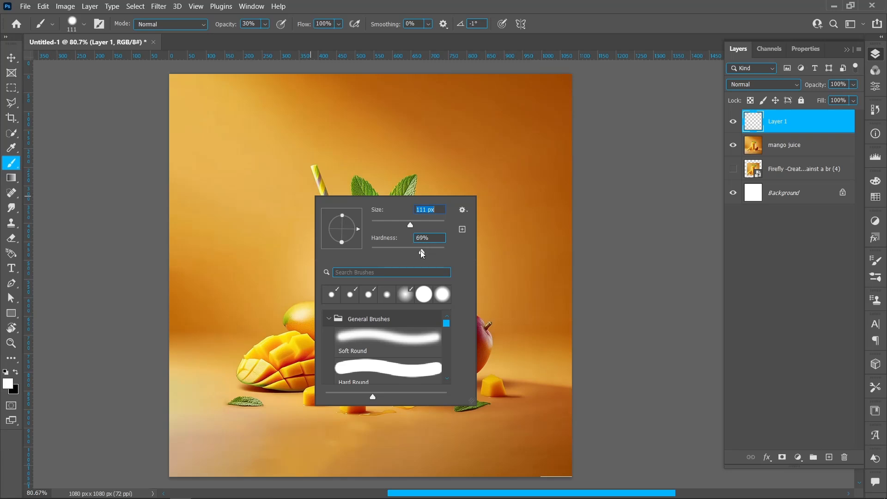
{"action": "left_click", "coordinate": [372, 251]}
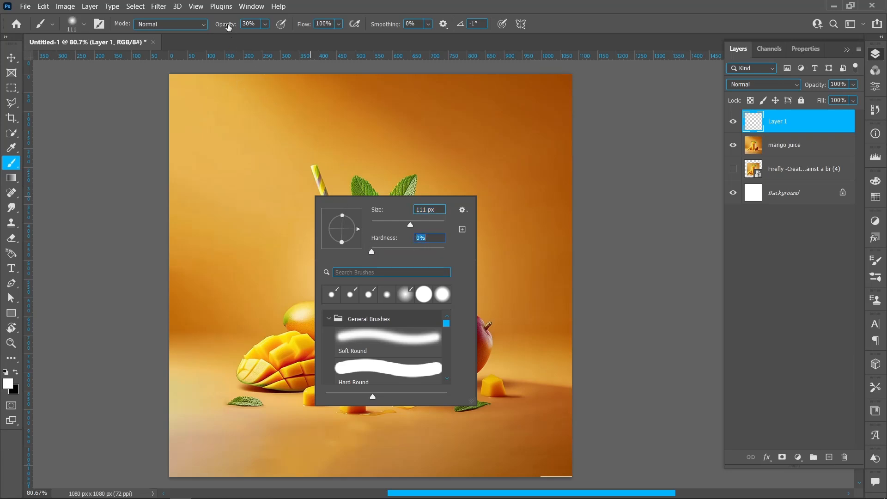
{"action": "left_click_drag", "start_coordinate": [228, 26], "coordinate": [217, 25]}
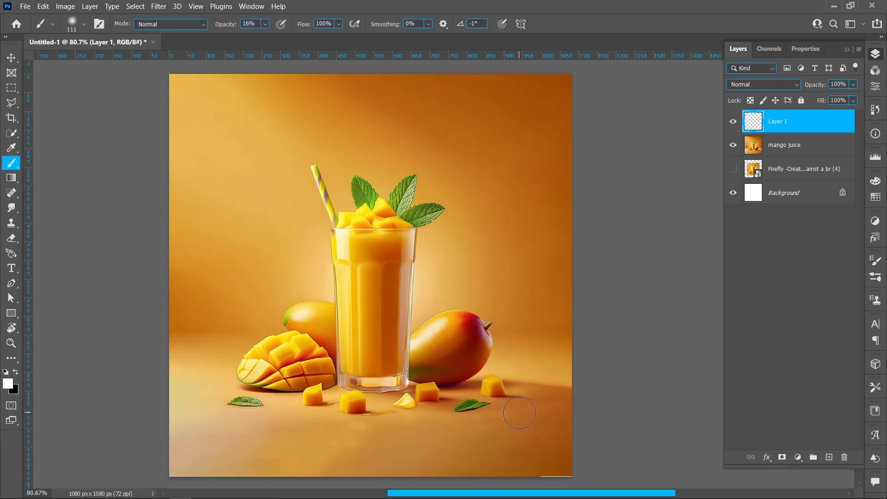
- Paint sampled brown and light orange floor tones over the uneven patches below the fruit, enlarging the brush to 171 px
{"action": "left_click", "coordinate": [20, 151]}
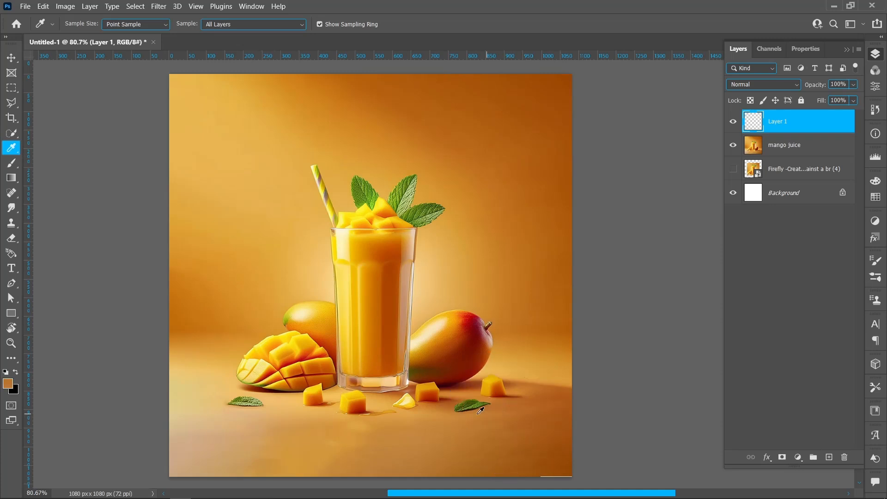
{"action": "left_click", "coordinate": [11, 163]}
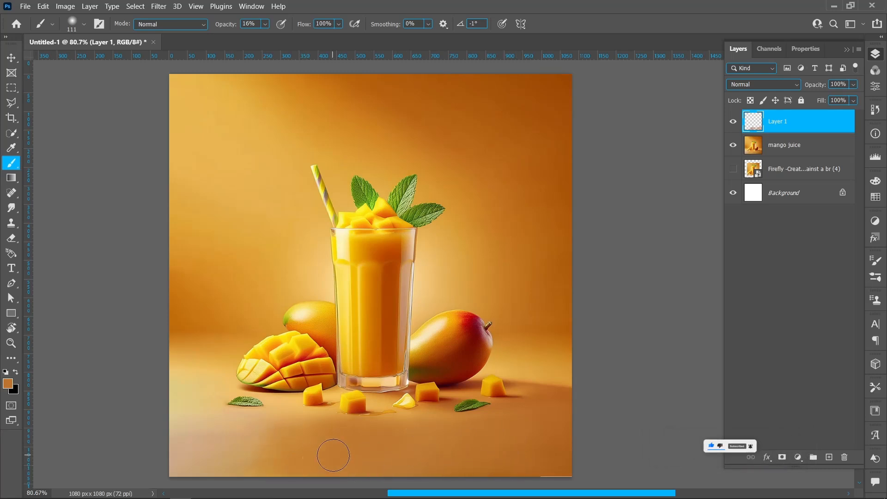
{"action": "left_click", "coordinate": [11, 149]}
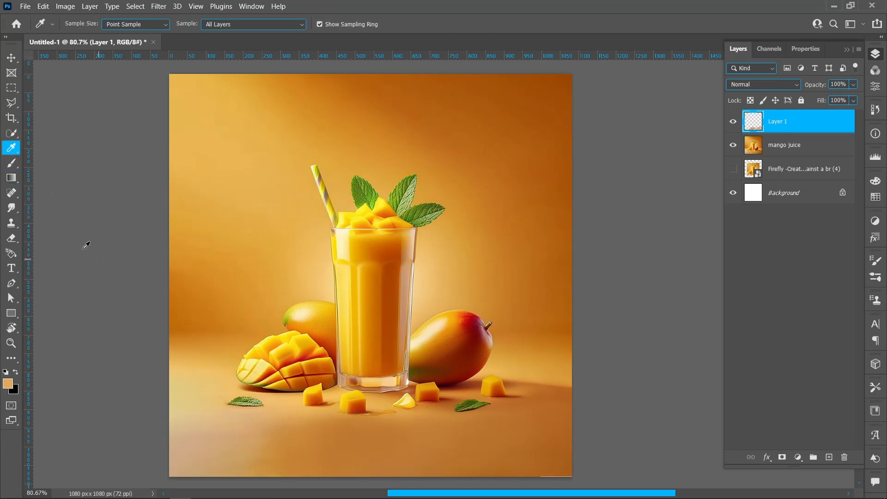
{"action": "left_click", "coordinate": [11, 163]}
{"action": "right_click", "coordinate": [311, 436]}
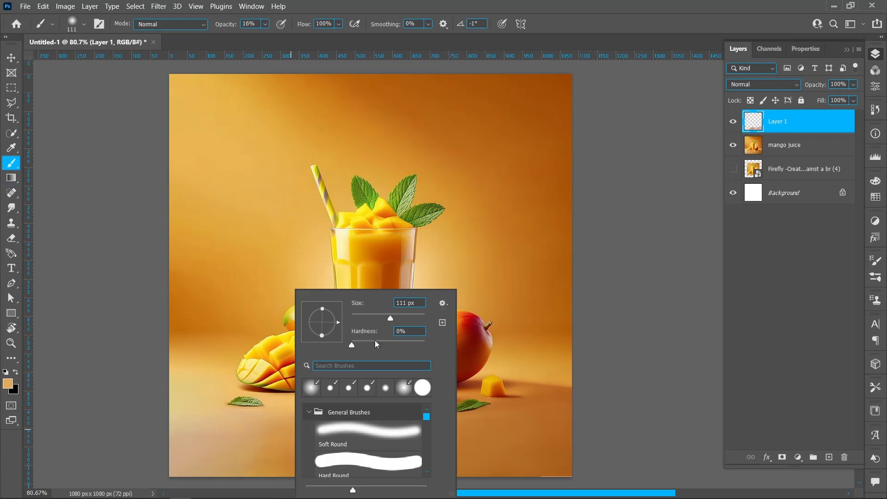
{"action": "left_click_drag", "start_coordinate": [393, 317], "coordinate": [403, 318]}
{"action": "left_click", "coordinate": [246, 451]}
{"action": "mouse_move", "coordinate": [245, 452]}
{"action": "left_mouse_down"}
{"action": "mouse_move", "coordinate": [203, 464]}
{"action": "mouse_move", "coordinate": [206, 435]}
{"action": "mouse_move", "coordinate": [190, 412]}
{"action": "mouse_move", "coordinate": [210, 435]}
{"action": "mouse_move", "coordinate": [269, 438]}
{"action": "mouse_move", "coordinate": [226, 441]}
{"action": "mouse_move", "coordinate": [214, 455]}
{"action": "mouse_move", "coordinate": [183, 437]}
{"action": "mouse_move", "coordinate": [174, 475]}
{"action": "mouse_move", "coordinate": [295, 463]}
{"action": "mouse_move", "coordinate": [281, 456]}
{"action": "mouse_move", "coordinate": [383, 457]}
{"action": "mouse_move", "coordinate": [315, 434]}
{"action": "mouse_move", "coordinate": [417, 457]}
{"action": "left_mouse_up"}
{"action": "mouse_move", "coordinate": [465, 464]}
{"action": "left_mouse_down"}
{"action": "mouse_move", "coordinate": [332, 437]}
{"action": "mouse_move", "coordinate": [449, 445]}
{"action": "mouse_move", "coordinate": [541, 437]}
{"action": "mouse_move", "coordinate": [222, 453]}
{"action": "mouse_move", "coordinate": [313, 470]}
{"action": "mouse_move", "coordinate": [305, 428]}
{"action": "left_mouse_up"}
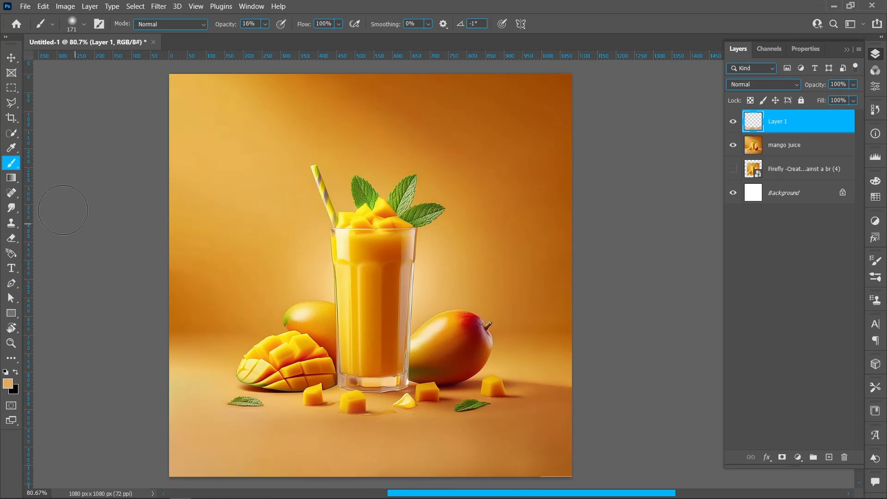
- Sample the darker brown near the floor's lower-right corner and paint it across the lower middle and right of the floor
{"action": "key", "text": "i"}
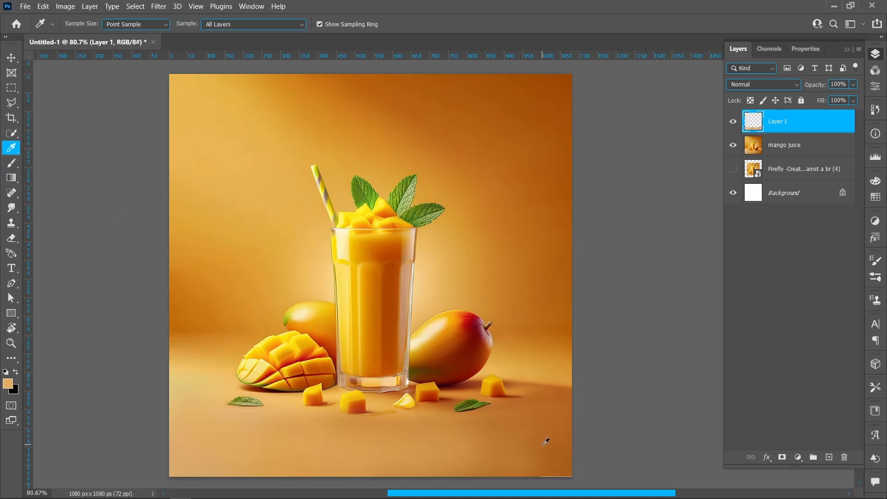
{"action": "left_click", "coordinate": [11, 163]}
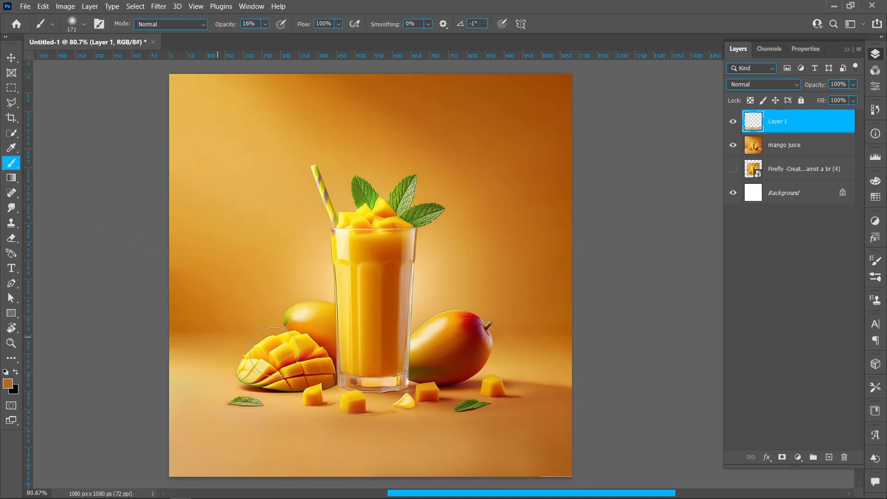
{"action": "mouse_move", "coordinate": [430, 450]}
{"action": "left_mouse_down"}
{"action": "mouse_move", "coordinate": [467, 464]}
{"action": "mouse_move", "coordinate": [412, 463]}
{"action": "mouse_move", "coordinate": [507, 439]}
{"action": "mouse_move", "coordinate": [347, 452]}
{"action": "left_mouse_up"}
{"action": "mouse_move", "coordinate": [420, 457]}
{"action": "left_mouse_down"}
{"action": "mouse_move", "coordinate": [509, 450]}
{"action": "mouse_move", "coordinate": [504, 460]}
{"action": "mouse_move", "coordinate": [534, 432]}
{"action": "mouse_move", "coordinate": [556, 436]}
{"action": "mouse_move", "coordinate": [520, 440]}
{"action": "left_mouse_up"}
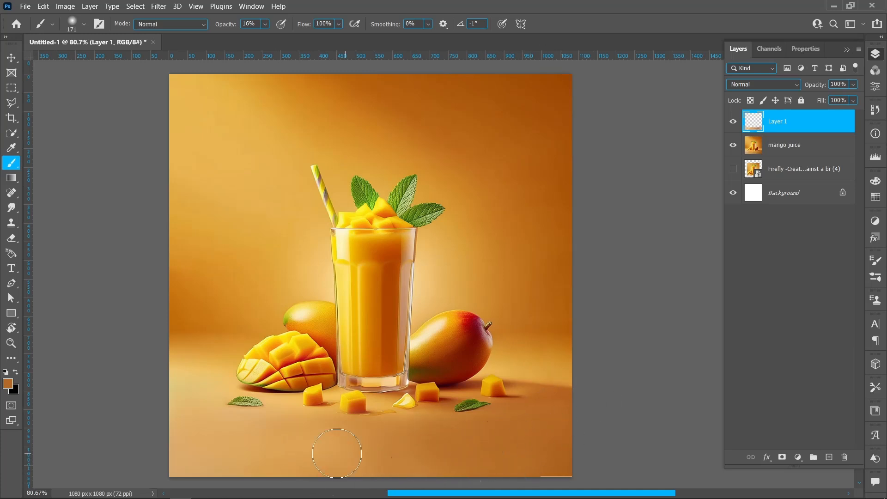
- Set the brush size to 291 px and paint the brown softly along the lower-left edge of the floor
{"action": "right_click", "coordinate": [370, 429]}
{"action": "left_click_drag", "start_coordinate": [483, 322], "coordinate": [493, 322]}
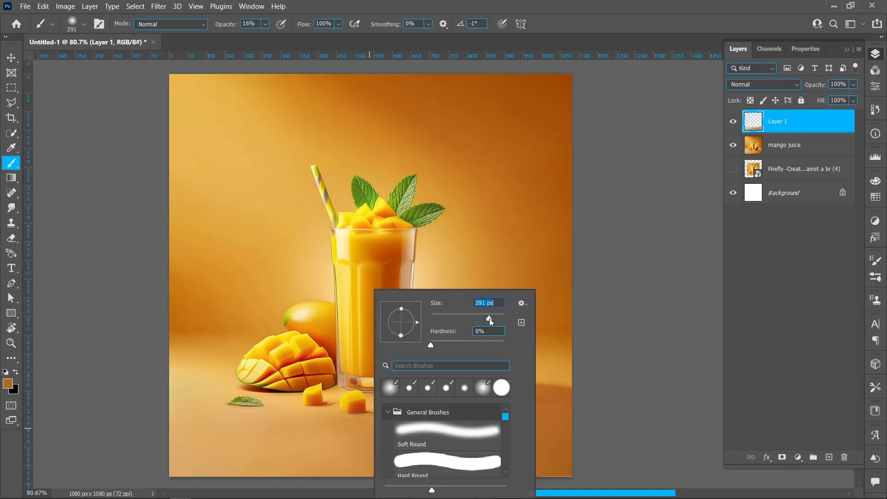
{"action": "key", "text": "Return"}
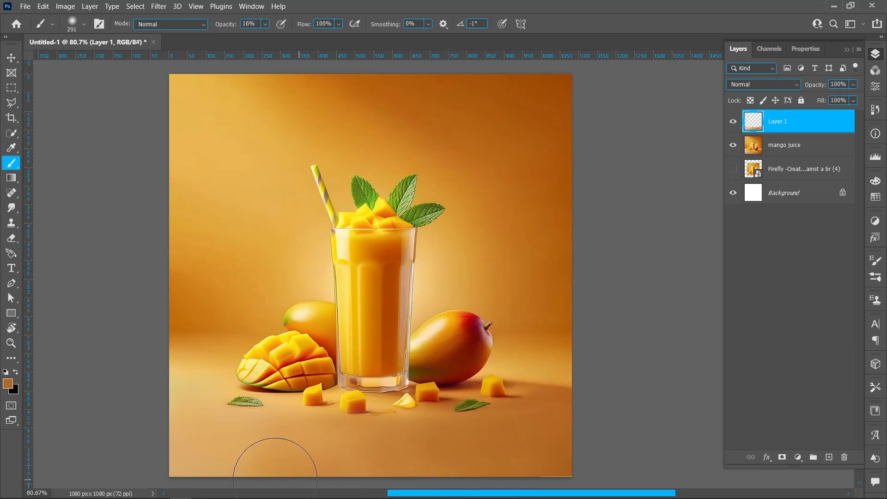
{"action": "left_click_drag", "start_coordinate": [273, 479], "coordinate": [211, 481]}
- Reduce the brush to 136 px, sample the orange near the image's right edge, and blend it over the floor there
{"action": "right_click", "coordinate": [378, 434]}
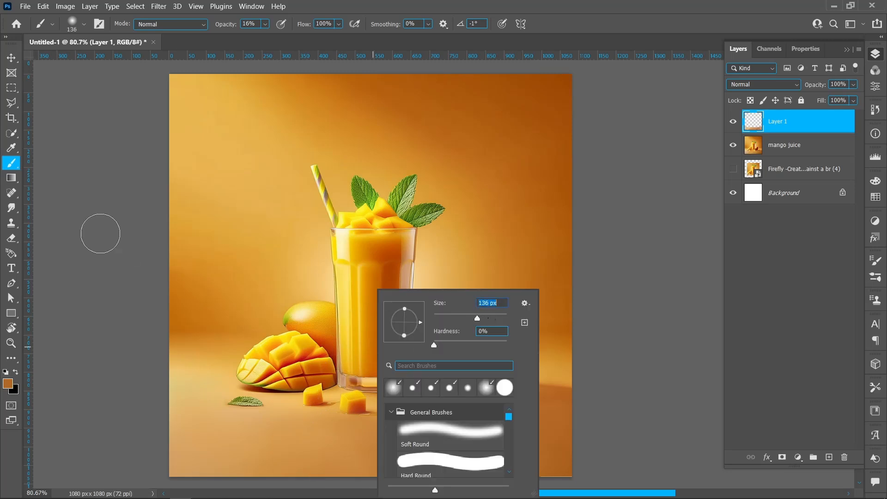
{"action": "left_click", "coordinate": [12, 150]}
{"action": "left_click", "coordinate": [564, 352]}
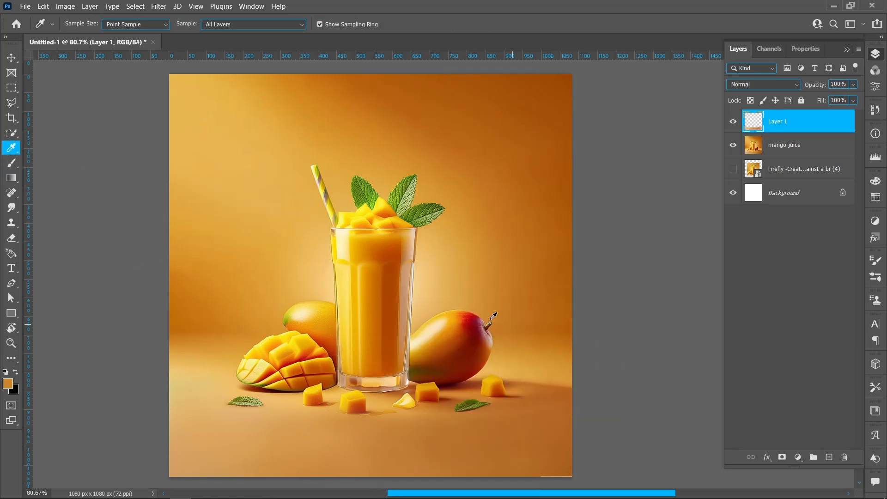
{"action": "key", "text": "b"}
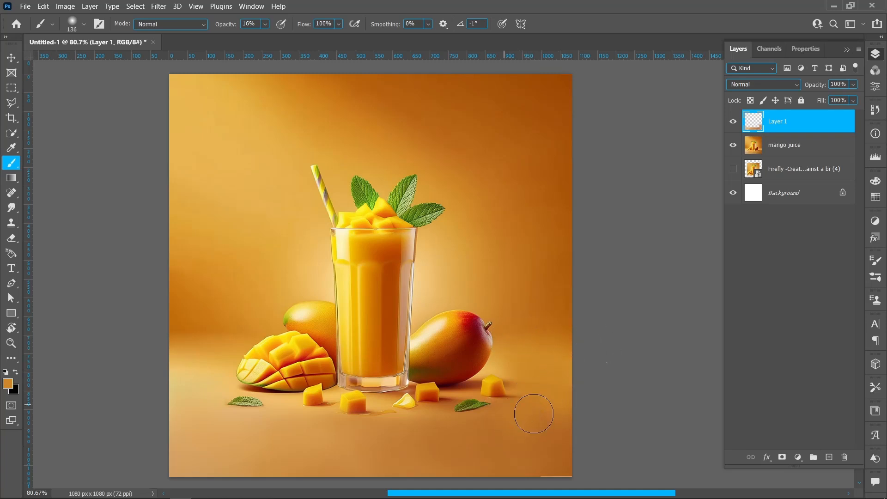
- Enlarge the brush to 306 px and blend sampled orange and brown tones softly over the lower-right floor
{"action": "right_click", "coordinate": [499, 417]}
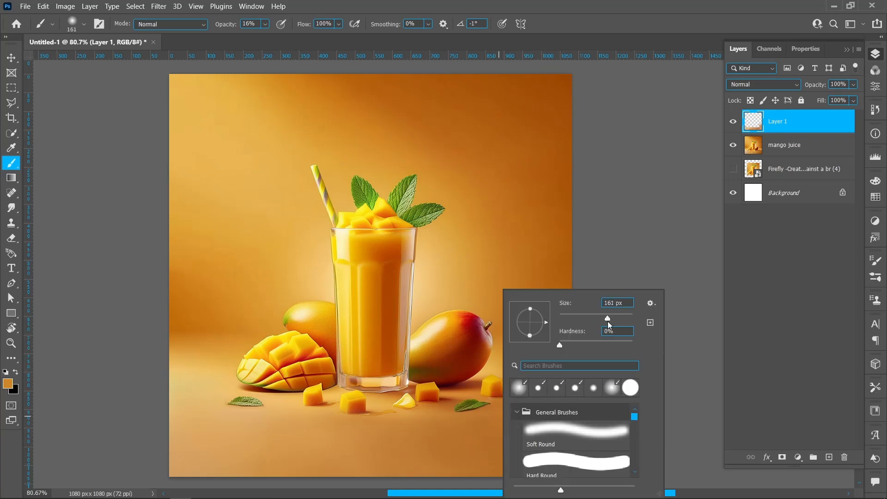
{"action": "left_click_drag", "start_coordinate": [617, 329], "coordinate": [620, 331]}
{"action": "key", "text": "Return"}
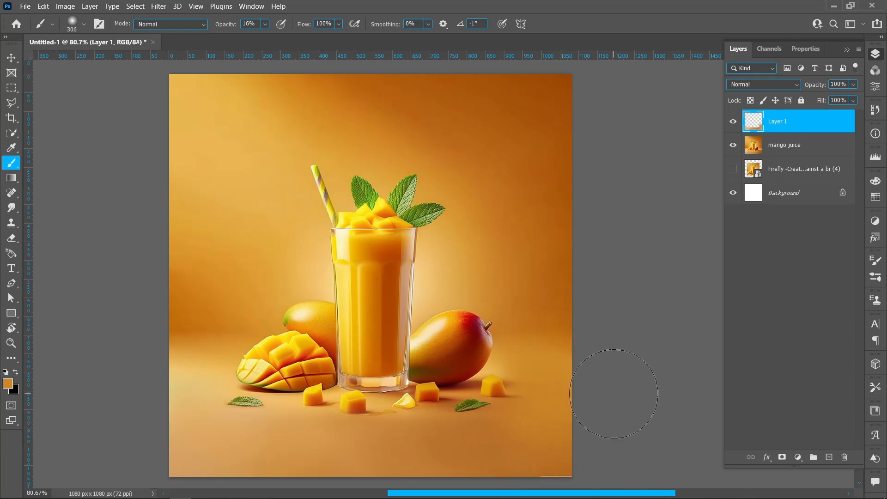
{"action": "left_click", "coordinate": [11, 148]}
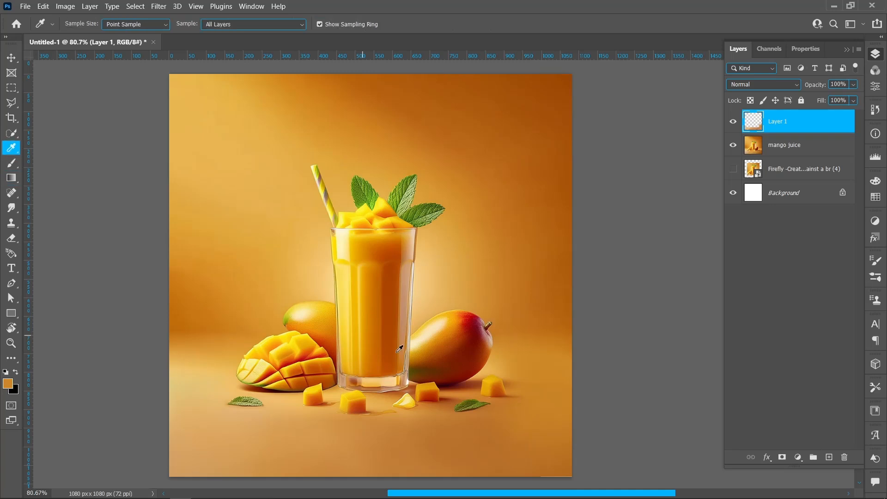
{"action": "left_click", "coordinate": [11, 162]}
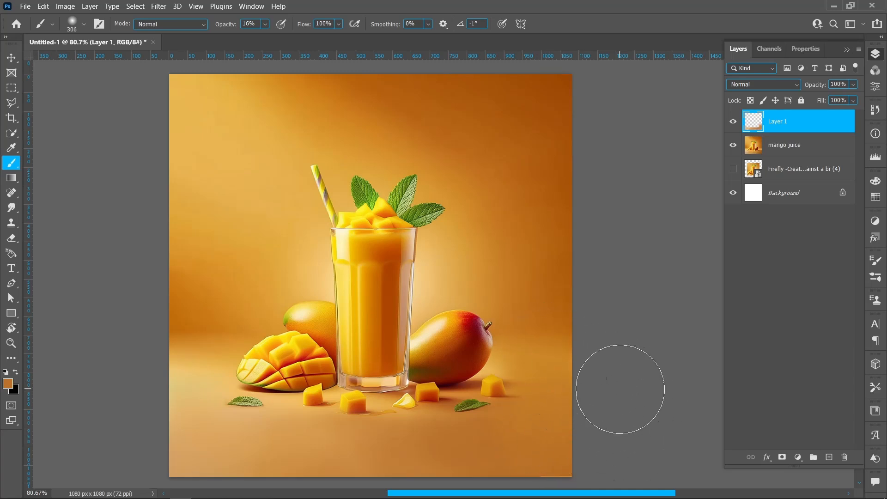
- Toggle the painted layer's visibility to compare the floor before and after the blending
{"action": "left_click", "coordinate": [11, 60]}
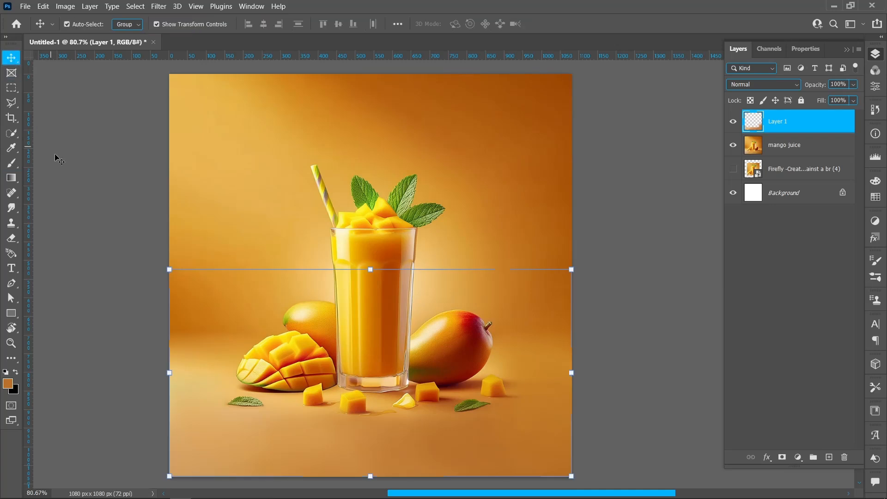
{"action": "left_click", "coordinate": [733, 122]}
{"action": "left_click", "coordinate": [733, 123]}
{"action": "left_click", "coordinate": [732, 123]}
{"action": "left_click", "coordinate": [732, 123]}
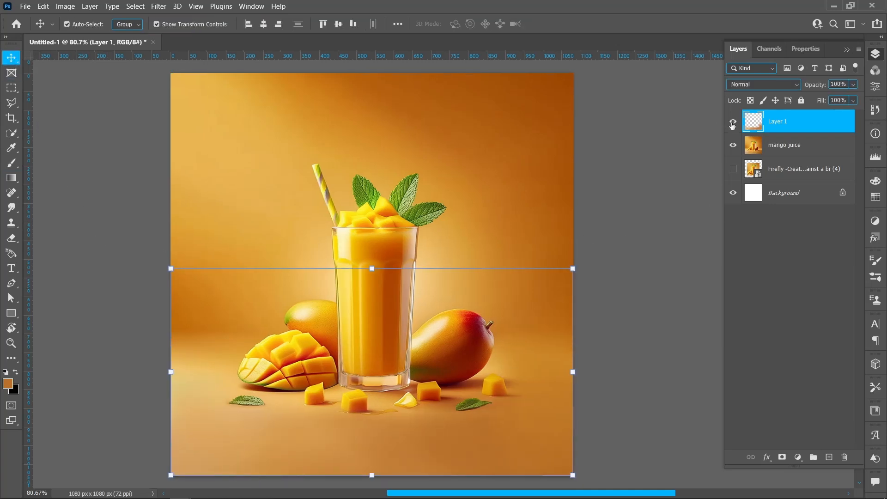
- Add a new layer above the painted floor layer and prepare a soft white brush at 18% opacity
{"action": "left_click", "coordinate": [829, 458]}
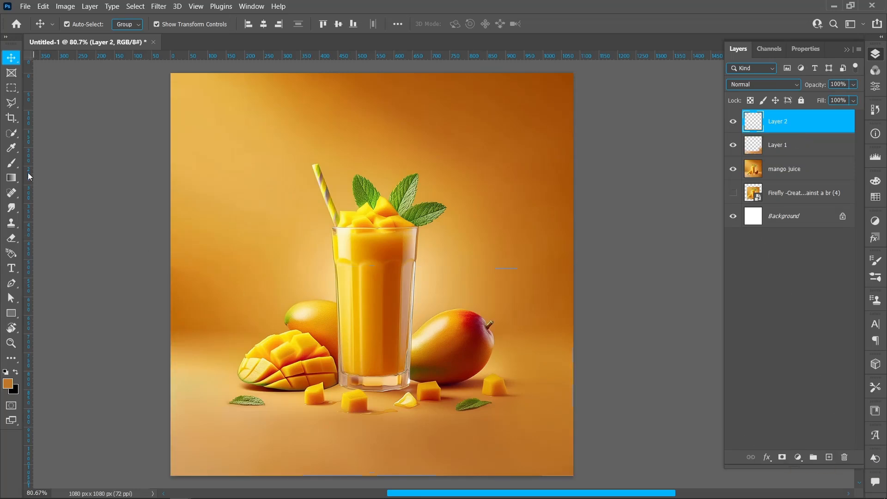
{"action": "left_click", "coordinate": [13, 163]}
{"action": "right_click", "coordinate": [356, 202]}
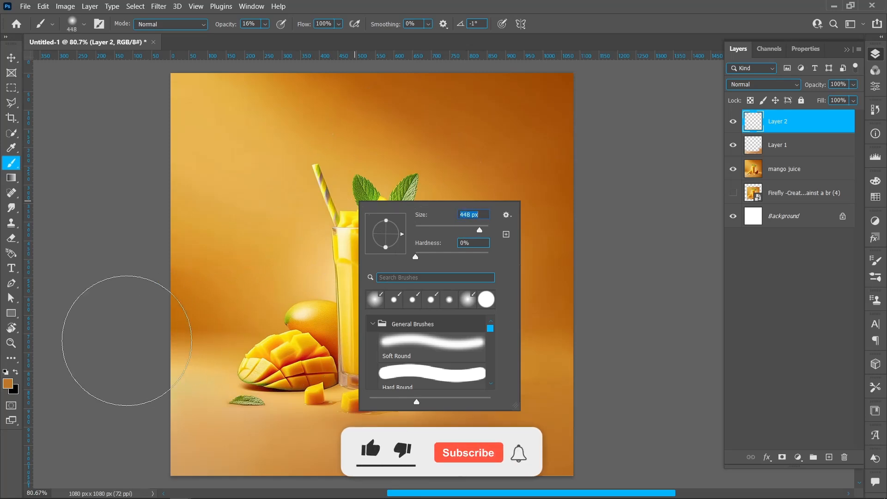
{"action": "left_click", "coordinate": [6, 372]}
{"action": "left_click", "coordinate": [15, 373]}
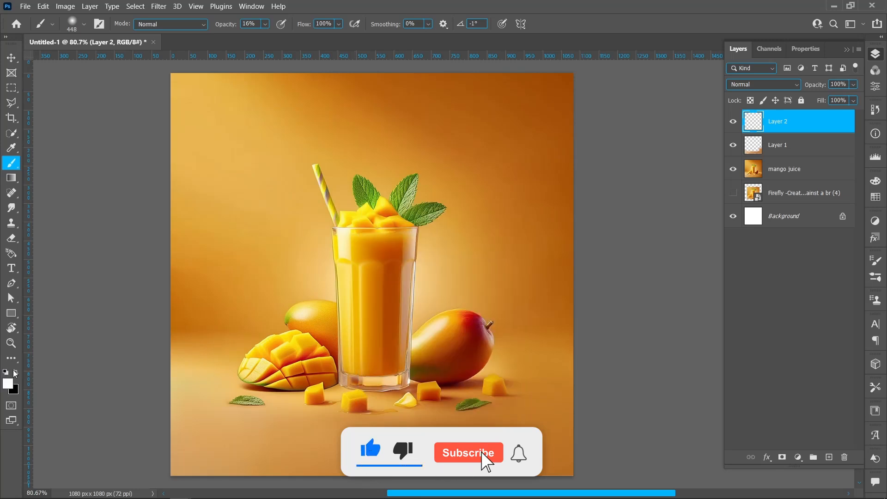
{"action": "left_click", "coordinate": [265, 27]}
{"action": "left_click", "coordinate": [256, 21]}
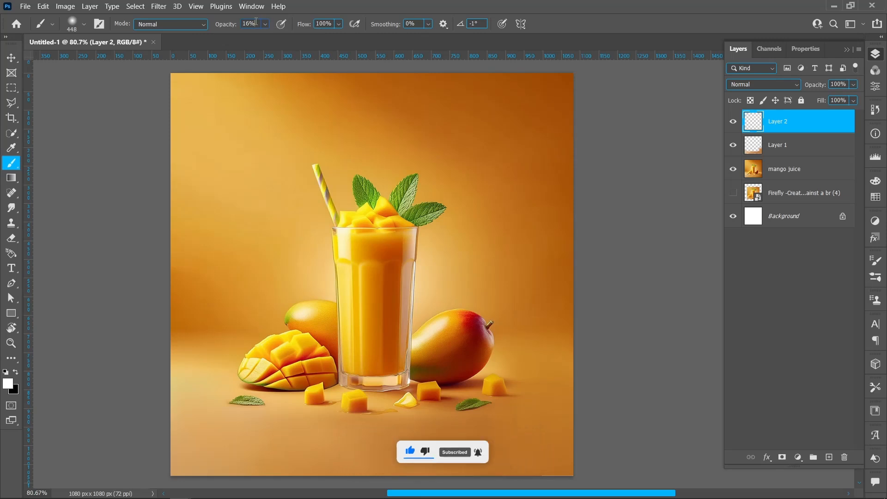
{"action": "key", "text": "Up"}
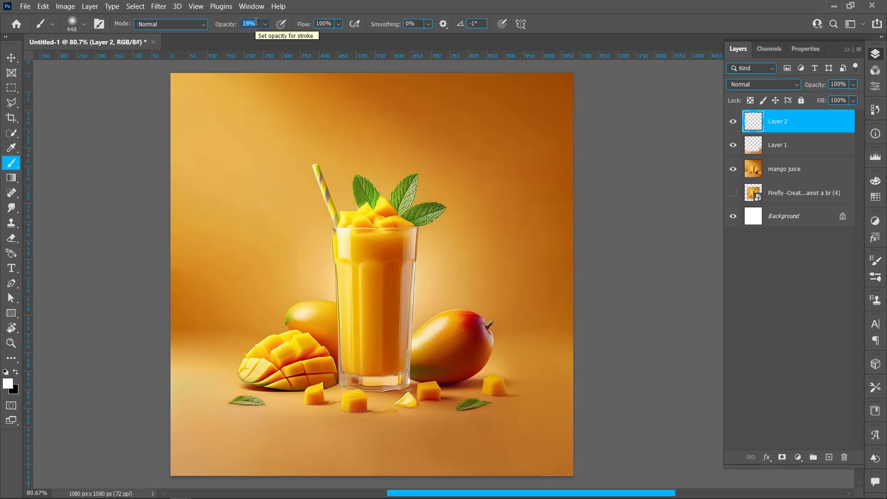
{"action": "key", "text": "Return"}
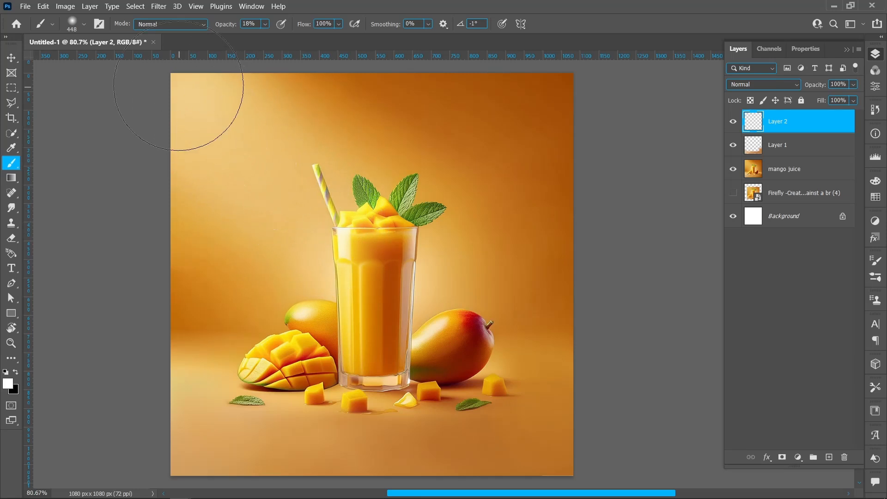
- Paint a soft white light from the image's upper-left corner toward the glass, enlarging the brush to 605 px for the glow around it
{"action": "left_click_drag", "start_coordinate": [188, 89], "coordinate": [287, 180]}
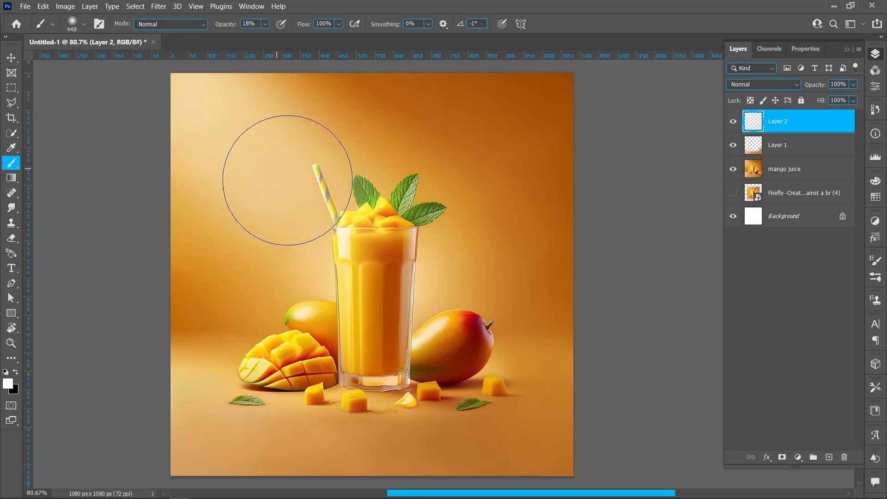
{"action": "left_click_drag", "start_coordinate": [369, 252], "coordinate": [406, 250]}
{"action": "left_click", "coordinate": [389, 241]}
{"action": "left_click", "coordinate": [400, 251]}
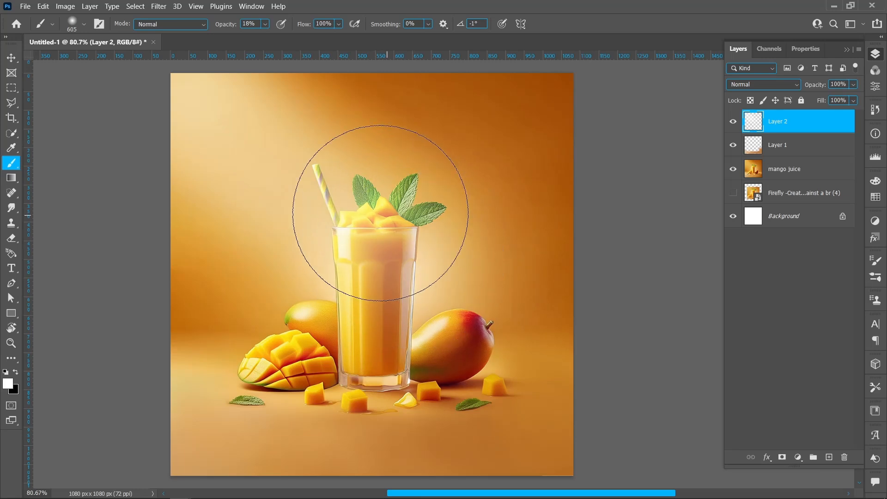
{"action": "left_click", "coordinate": [368, 243]}
{"action": "left_click", "coordinate": [376, 236]}
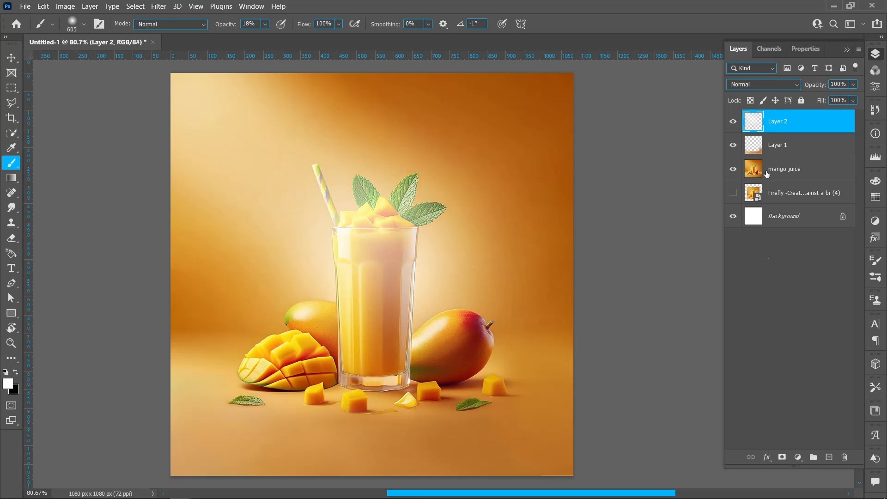
- Lower the white light layer's opacity to 90% and toggle its visibility to compare the effect
{"action": "scroll", "coordinate": [842, 83], "scroll_direction": "down", "scroll_amount": 1}
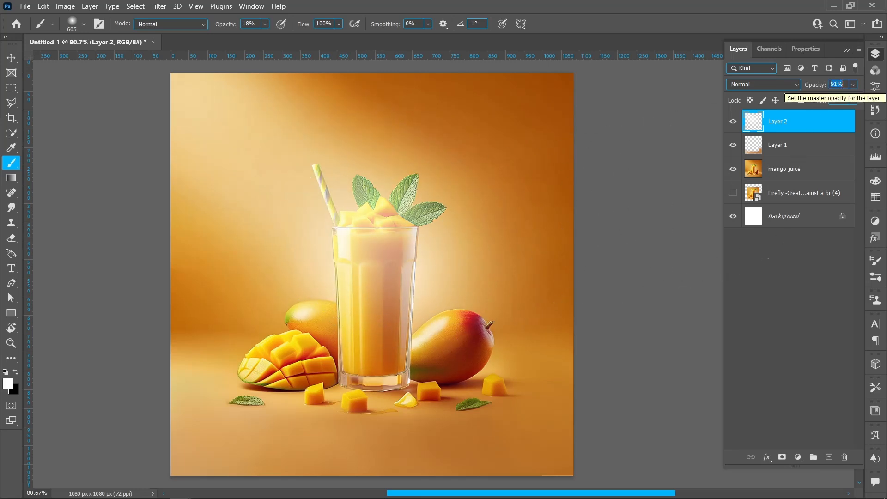
{"action": "left_click", "coordinate": [780, 123]}
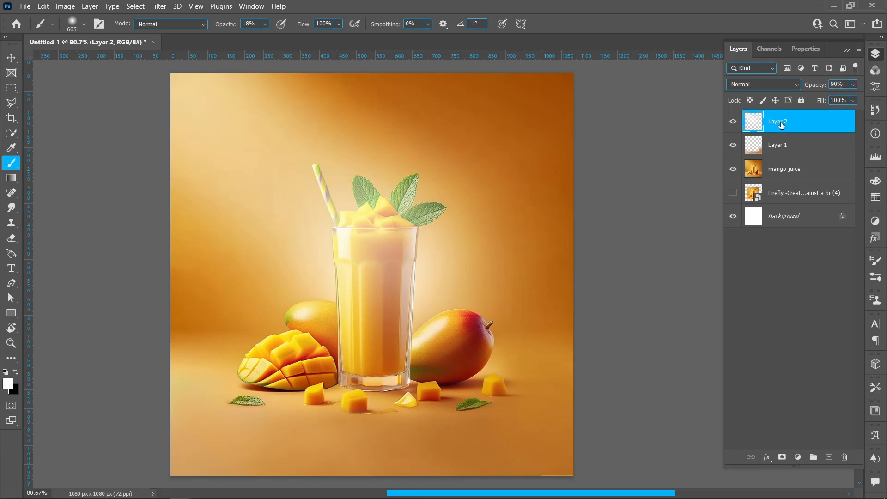
{"action": "left_click", "coordinate": [732, 122]}
{"action": "left_click", "coordinate": [732, 122]}
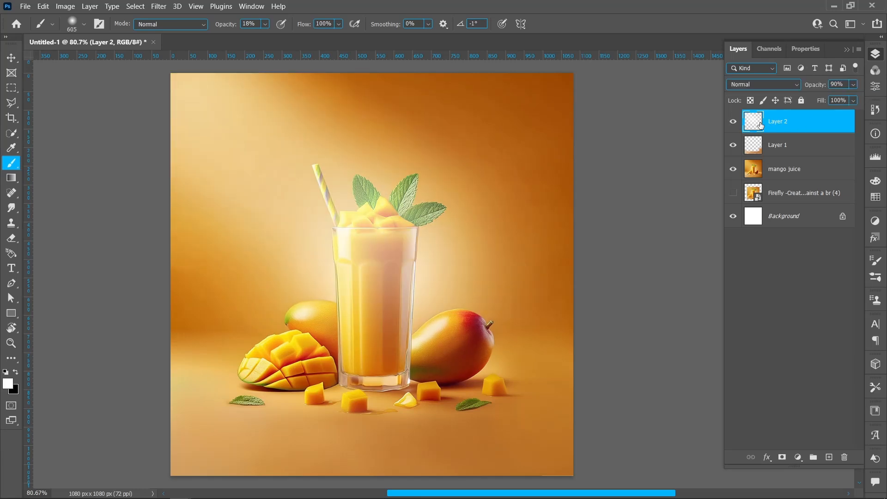
- Select the subject on the mango juice layer, copy it to a new layer, and move that copy to the top of the stack
{"action": "left_click", "coordinate": [825, 171]}
{"action": "left_click", "coordinate": [8, 136]}
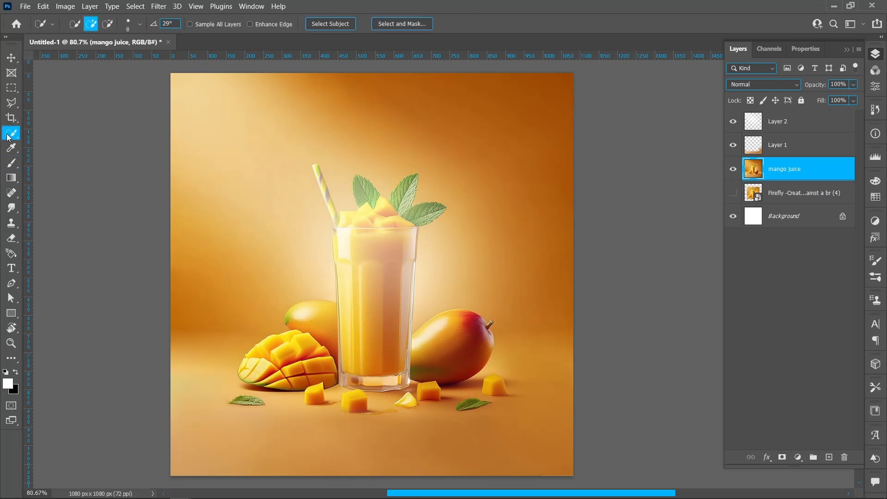
{"action": "right_click", "coordinate": [9, 136]}
{"action": "left_click", "coordinate": [66, 144]}
{"action": "left_click", "coordinate": [330, 24]}
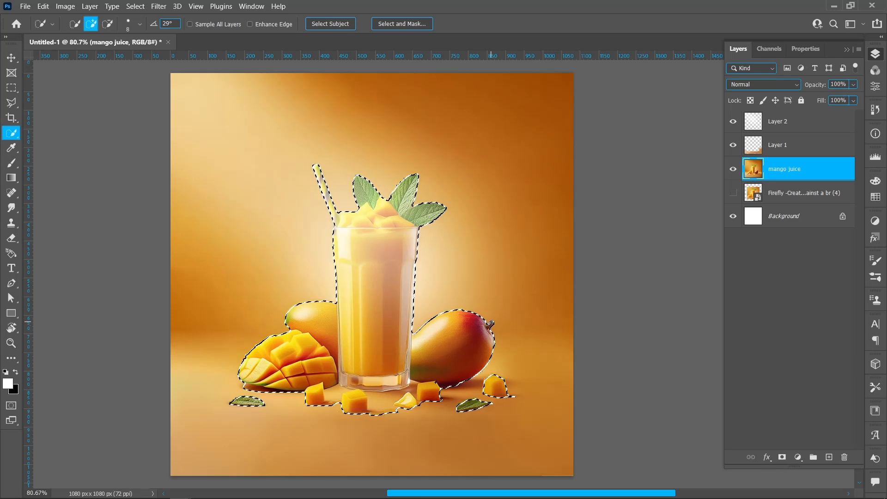
{"action": "key", "text": "ctrl+j"}
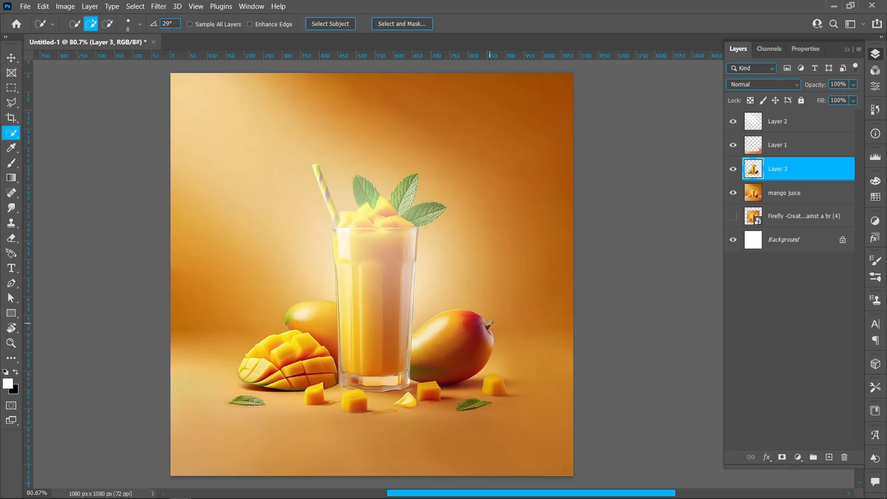
{"action": "left_click_drag", "start_coordinate": [808, 174], "coordinate": [803, 116]}
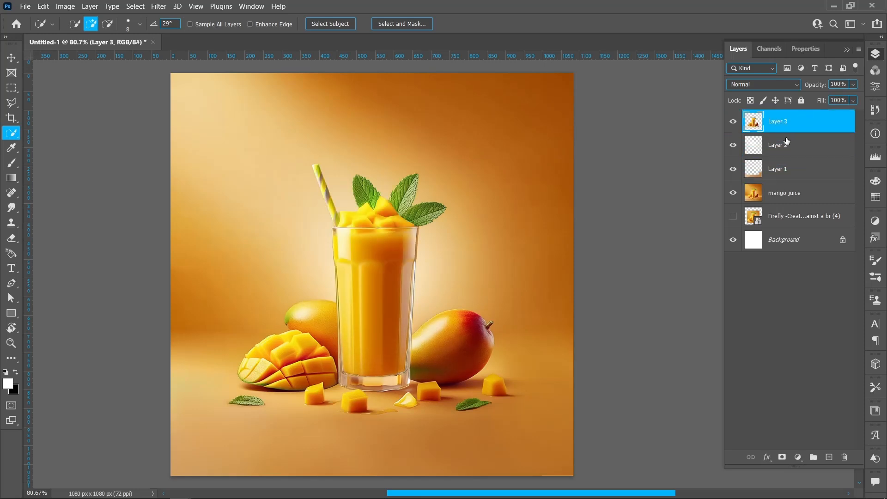
- Rename the white glow layer "light" and the cut-out subject layer "mango juice"
{"action": "double_click", "coordinate": [778, 146]}
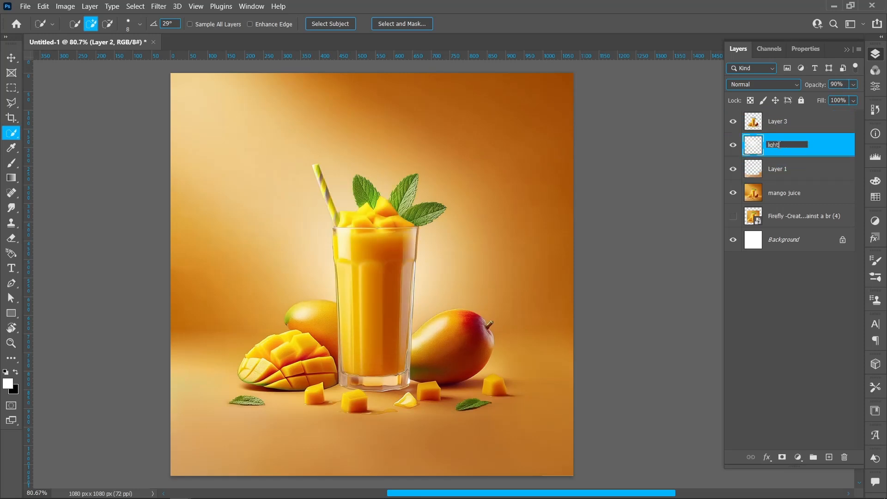
{"action": "key", "text": "Return"}
{"action": "double_click", "coordinate": [777, 121]}
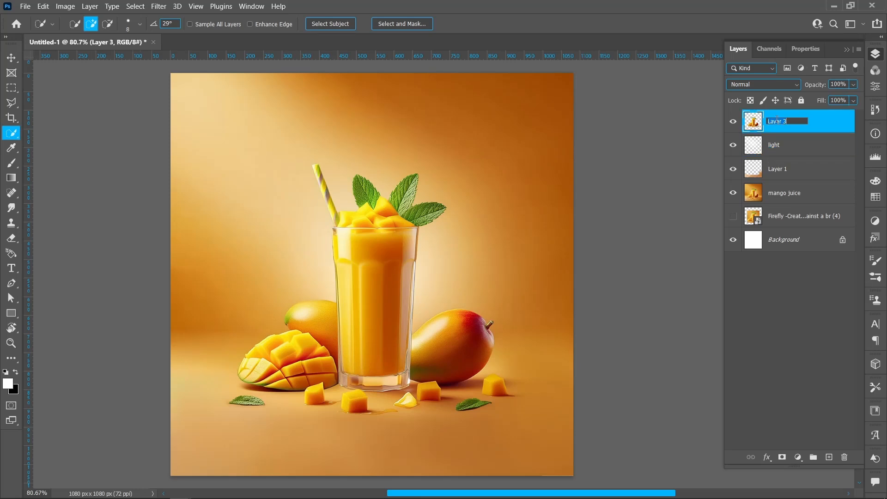
{"action": "type", "text": "mango juice"}
{"action": "key", "text": "Return"}
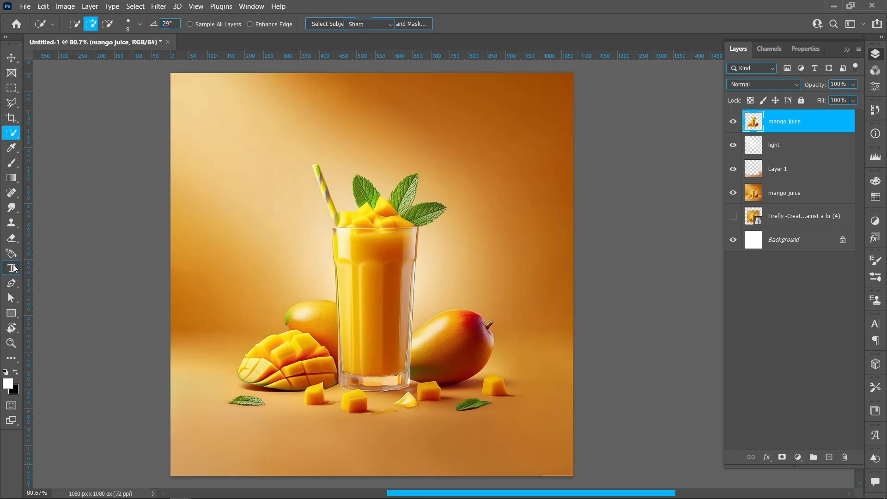
- Add the white title "Mangovibes!" above the glass in Cheris DEMO Regular at 140 pt
{"action": "left_click", "coordinate": [11, 268]}
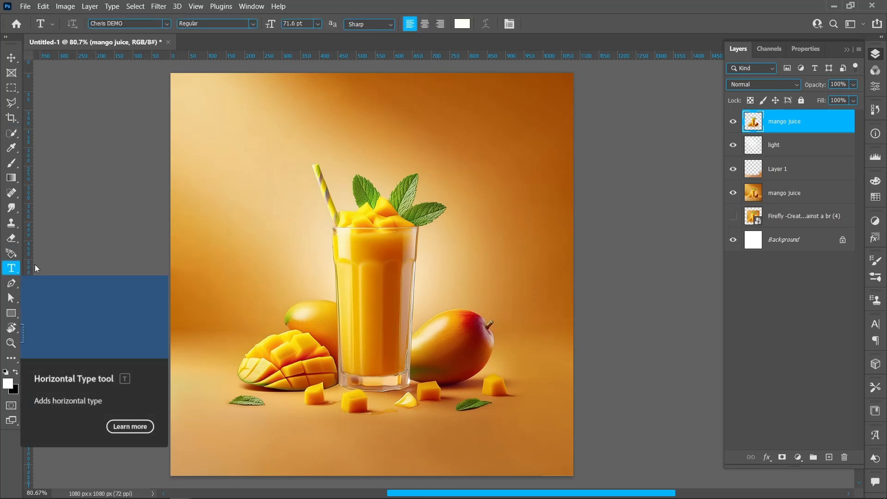
{"action": "left_click", "coordinate": [299, 117]}
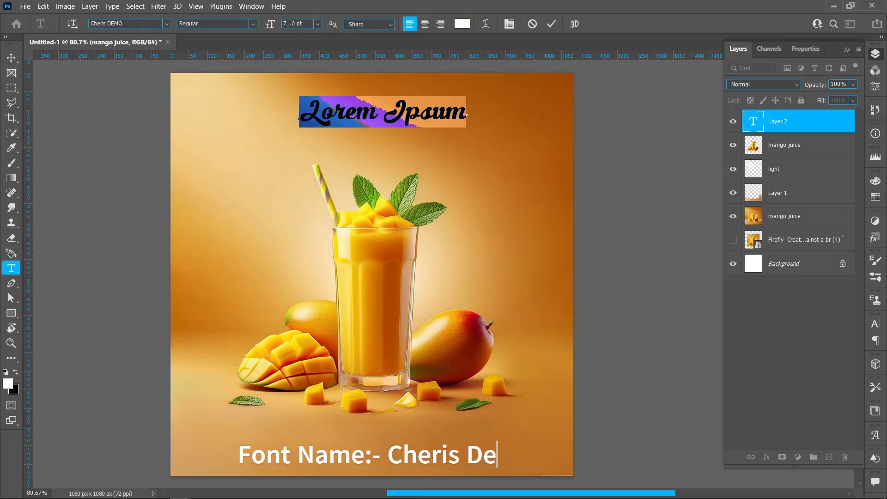
{"action": "left_click", "coordinate": [278, 24]}
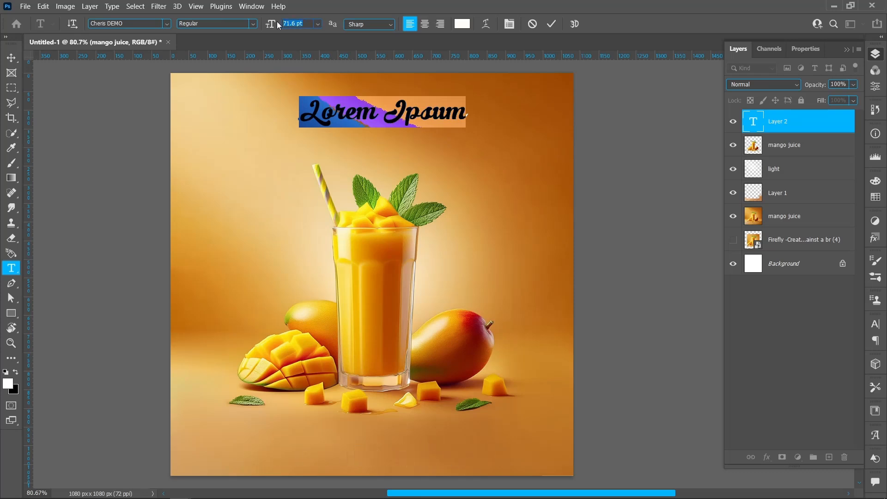
{"action": "type", "text": "140"}
{"action": "key", "text": "Return"}
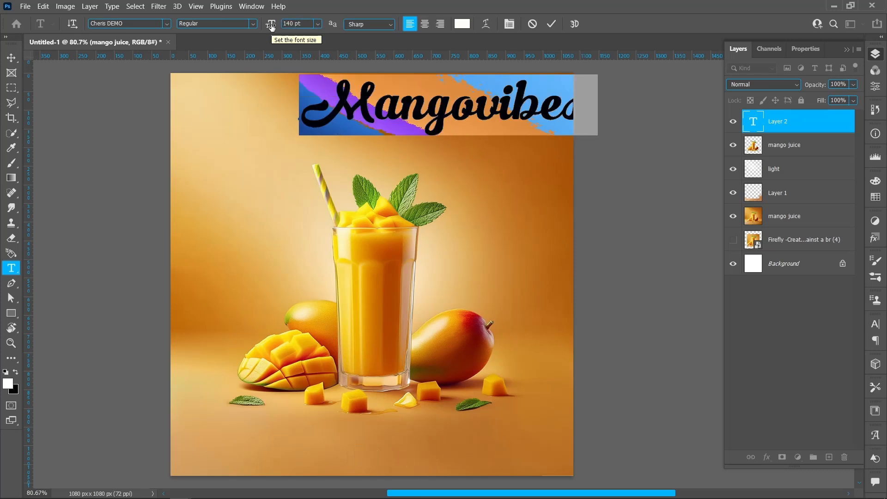
- Center the title horizontally on the canvas and move it slightly down toward the straw
{"action": "left_click", "coordinate": [11, 58]}
{"action": "left_click", "coordinate": [395, 25]}
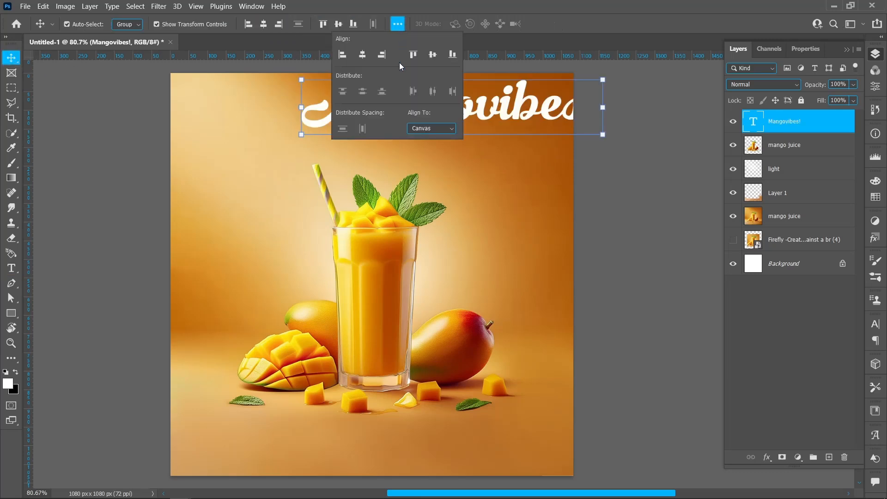
{"action": "left_click", "coordinate": [425, 128]}
{"action": "left_click", "coordinate": [363, 55]}
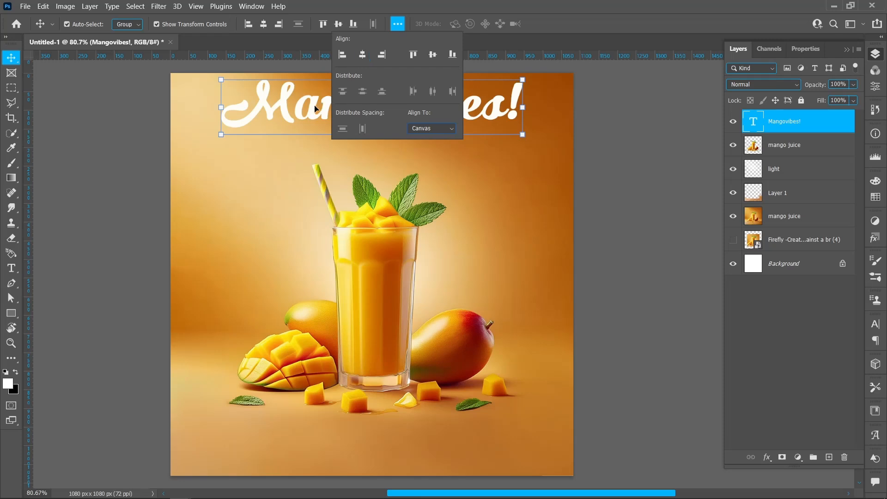
{"action": "left_click_drag", "start_coordinate": [316, 98], "coordinate": [314, 109]}
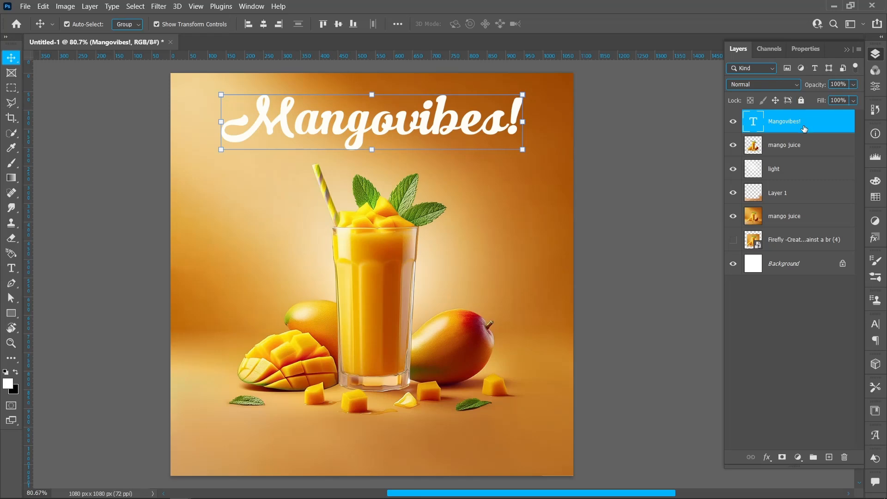
- Apply a black drop shadow to the title with 35% opacity, -150° angle, 8 px distance, 15% spread and 7 px size
{"action": "left_click", "coordinate": [767, 457]}
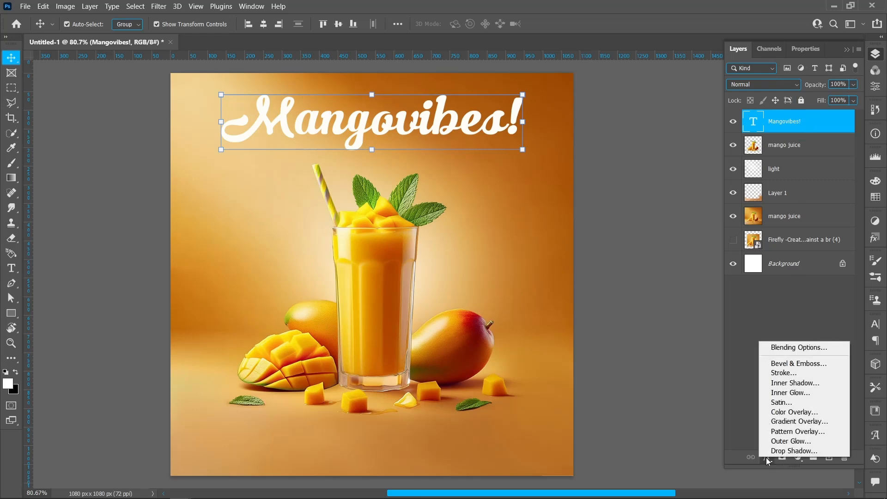
{"action": "left_click", "coordinate": [811, 453]}
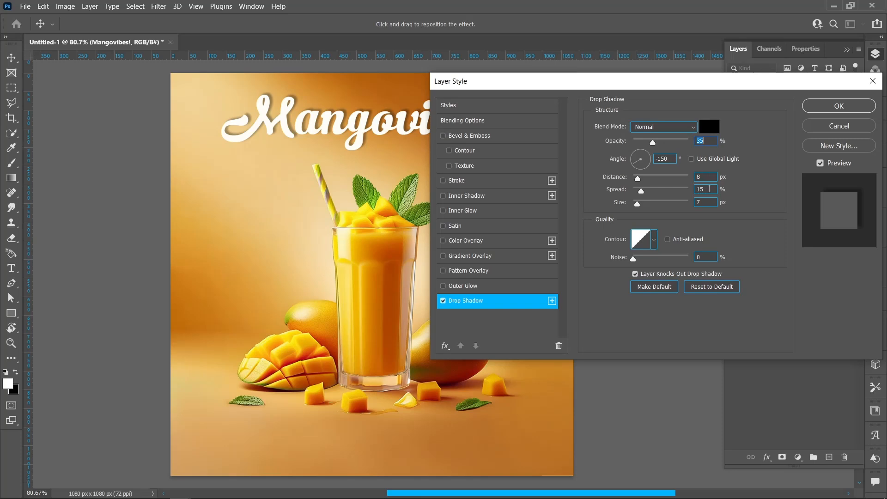
{"action": "left_click", "coordinate": [830, 107]}
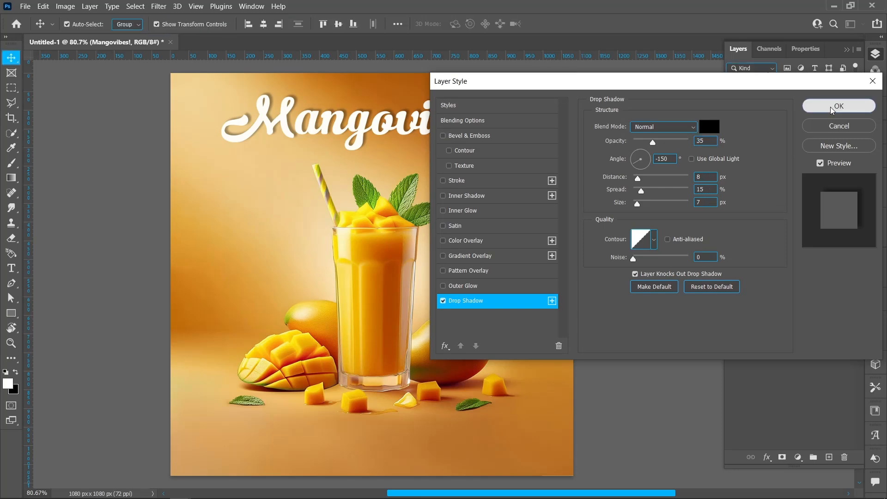
{"action": "left_click", "coordinate": [853, 123]}
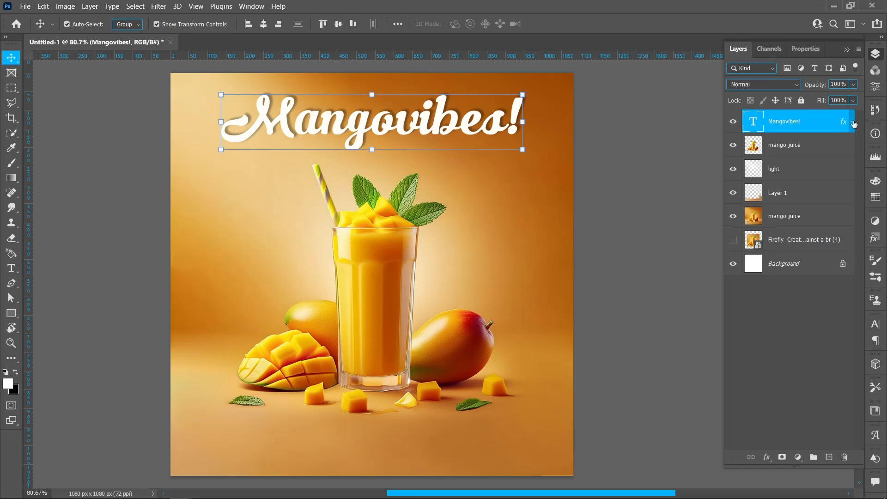
- Draw a white rectangle about 260 x 59 px at the bottom edge of the canvas, below the glass
{"action": "left_click", "coordinate": [11, 313]}
{"action": "left_click", "coordinate": [46, 312]}
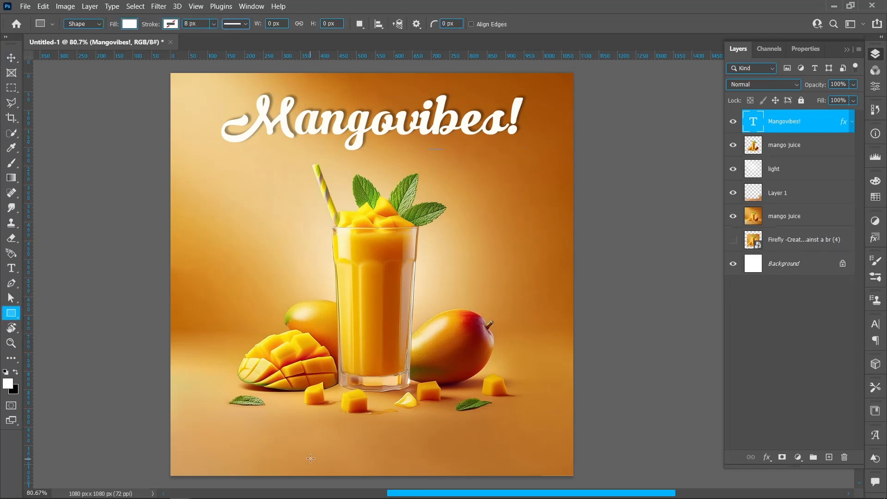
{"action": "left_click_drag", "start_coordinate": [311, 454], "coordinate": [407, 474]}
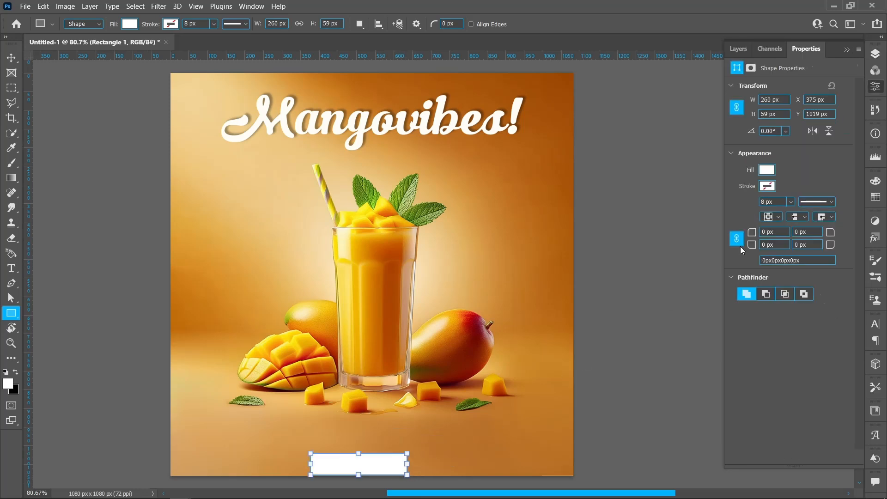
- Unlink the rectangle's corner radii, round its two upper corners to 50 px, and widen the shape to about 302 px
{"action": "left_click", "coordinate": [739, 242]}
{"action": "left_click", "coordinate": [766, 232]}
{"action": "type", "text": "50"}
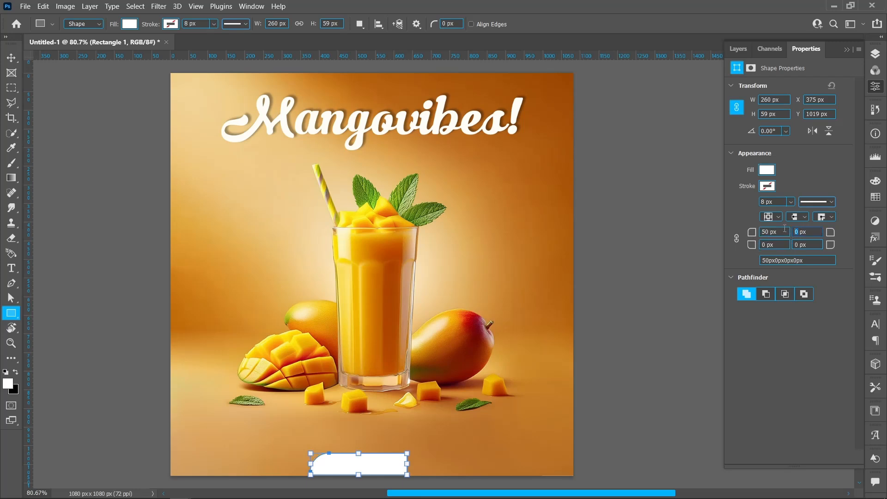
{"action": "key", "text": "Return"}
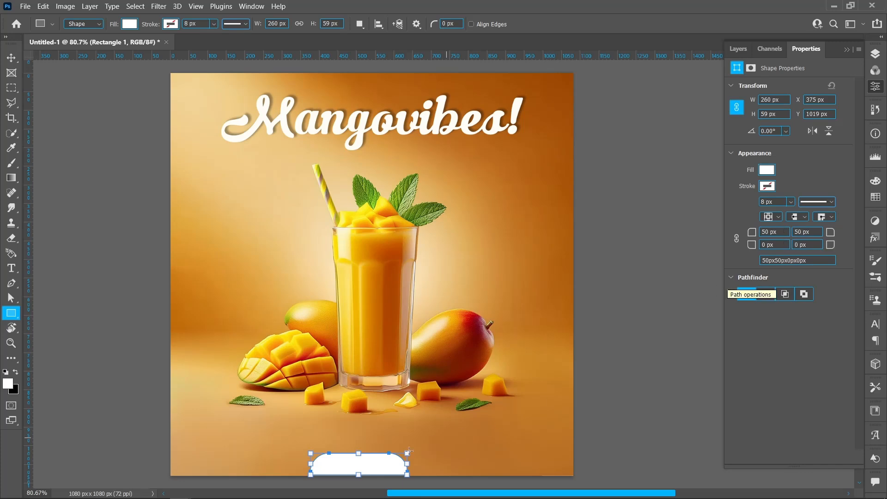
{"action": "left_click_drag", "start_coordinate": [409, 467], "coordinate": [424, 469]}
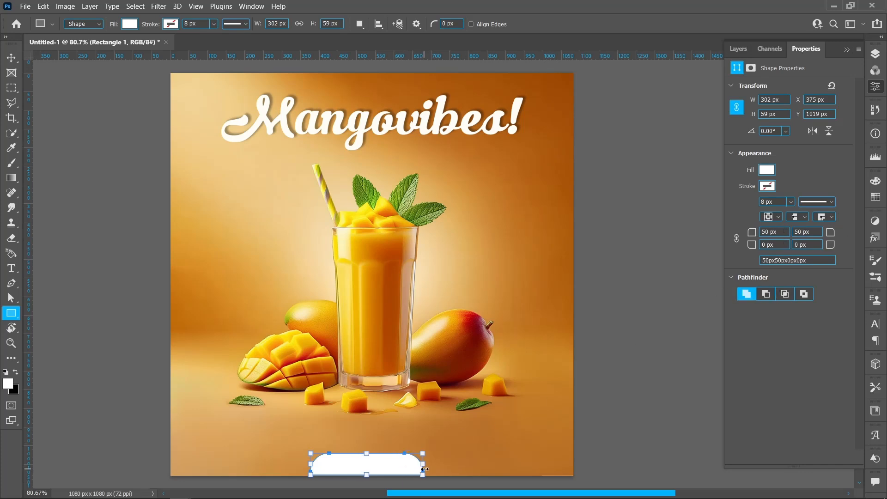
- Center the rounded white shape horizontally on the canvas
{"action": "left_click", "coordinate": [11, 57]}
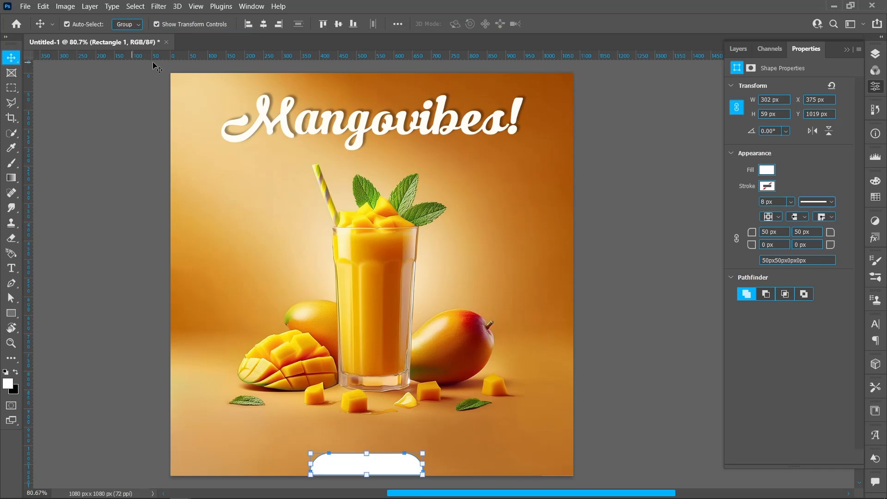
{"action": "left_click", "coordinate": [266, 26]}
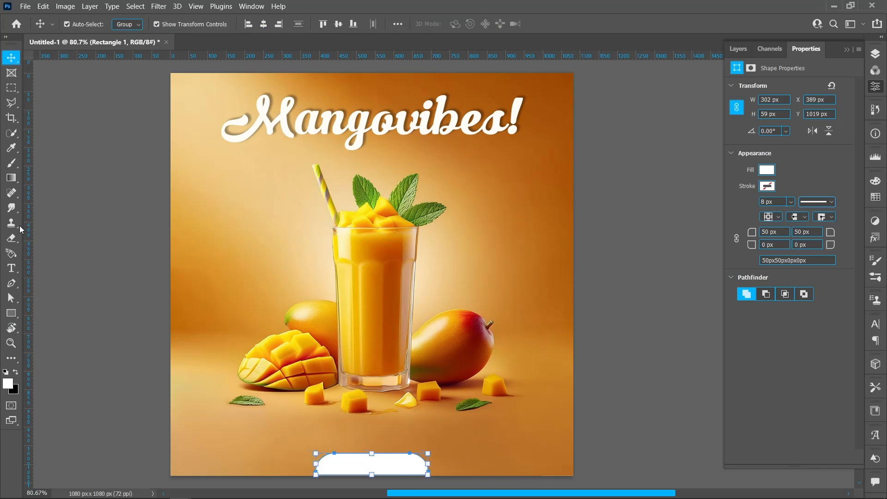
- Add the text "Order Now" in Roboto Bold at 36 pt, just above the white shape near the canvas's lower edge
{"action": "left_click", "coordinate": [11, 268]}
{"action": "left_click", "coordinate": [168, 25]}
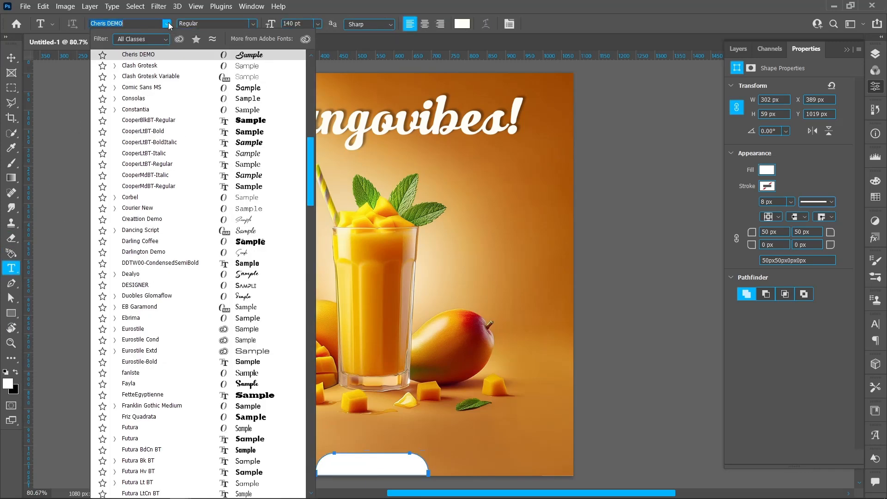
{"action": "left_click_drag", "start_coordinate": [309, 169], "coordinate": [310, 321]}
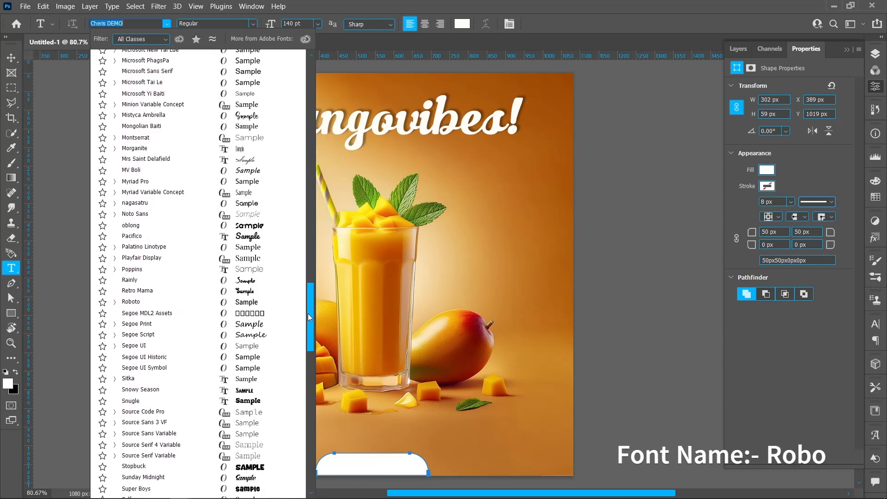
{"action": "left_click", "coordinate": [163, 249]}
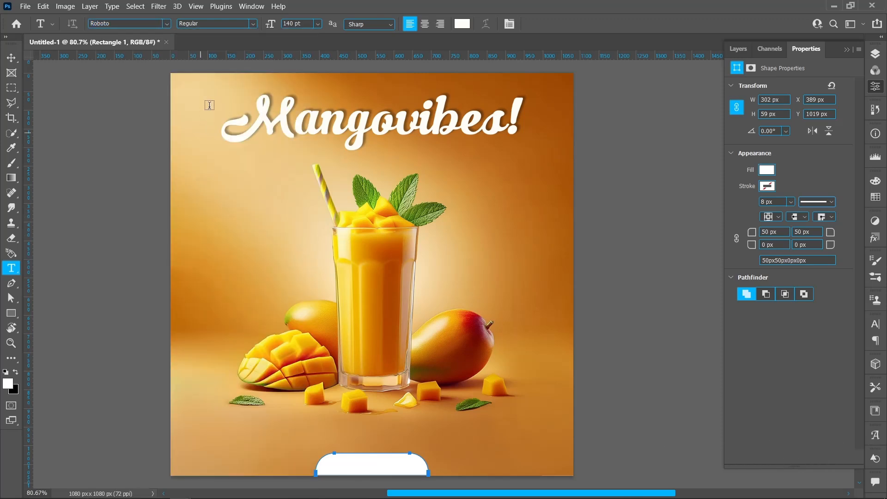
{"action": "left_click", "coordinate": [254, 26]}
{"action": "left_click", "coordinate": [231, 166]}
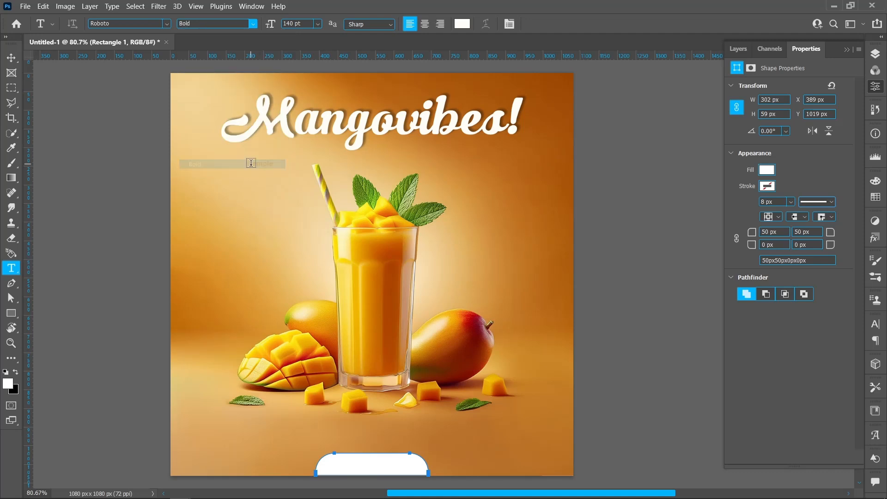
{"action": "left_click", "coordinate": [318, 26]}
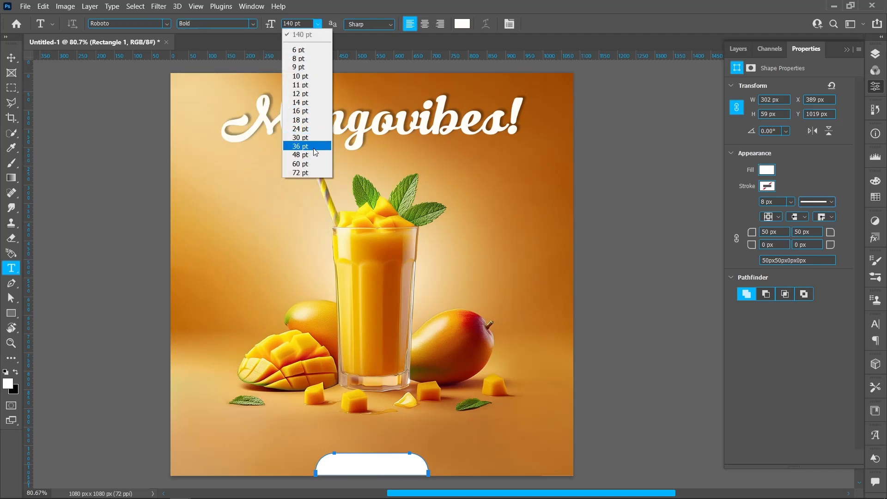
{"action": "left_click", "coordinate": [312, 153]}
{"action": "left_click", "coordinate": [259, 434]}
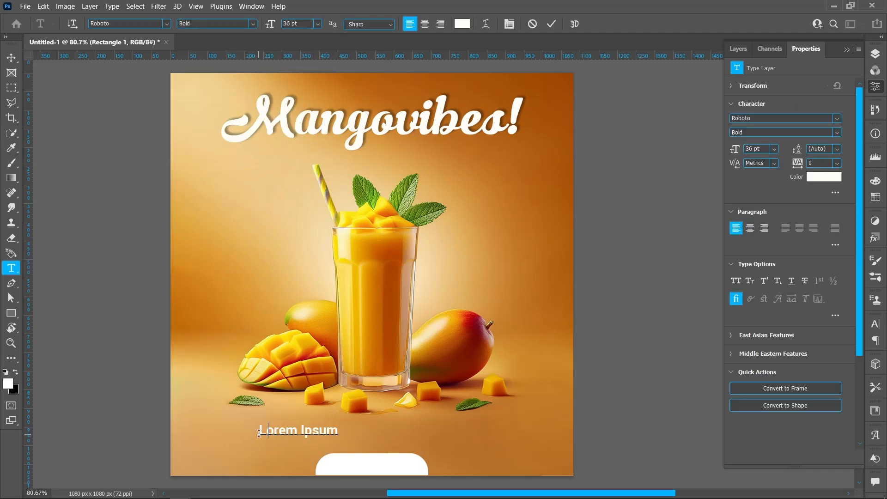
{"action": "type", "text": "Order Now"}
- Recolor the "Order Now" text with a yellow sampled from the mango drink in the image
{"action": "key", "text": "ctrl+a"}
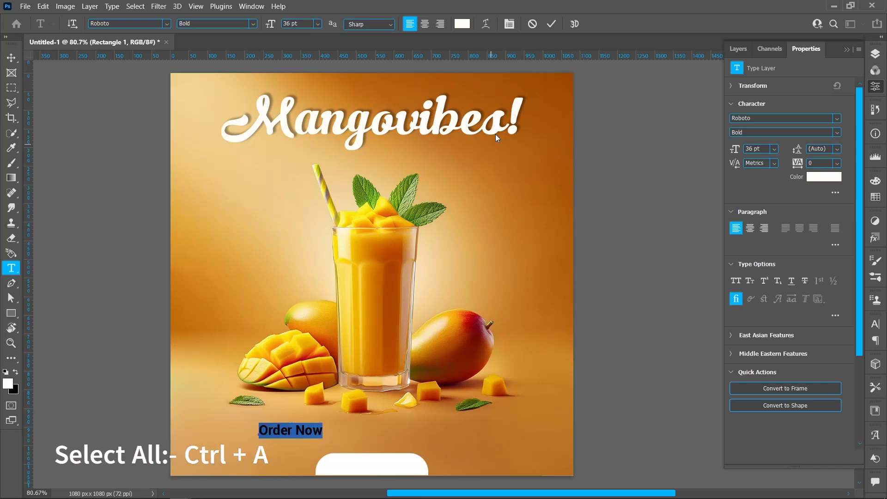
{"action": "left_click", "coordinate": [458, 24]}
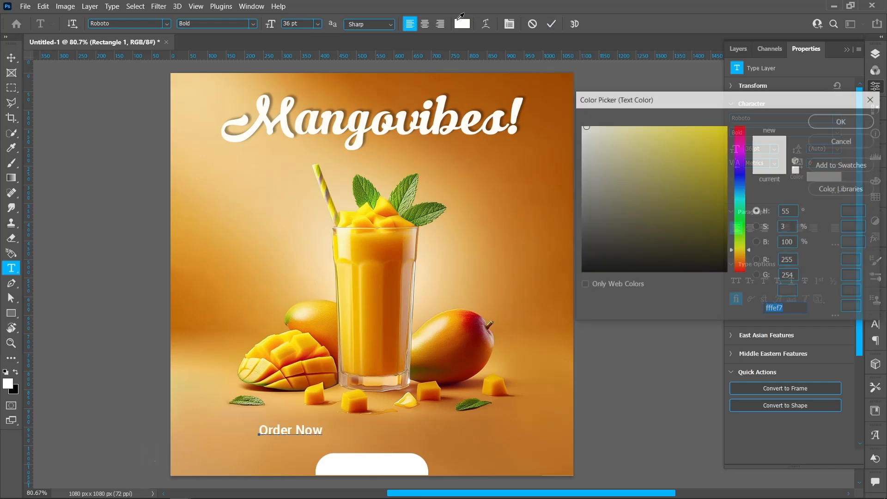
{"action": "left_click", "coordinate": [388, 221]}
{"action": "left_click", "coordinate": [829, 123]}
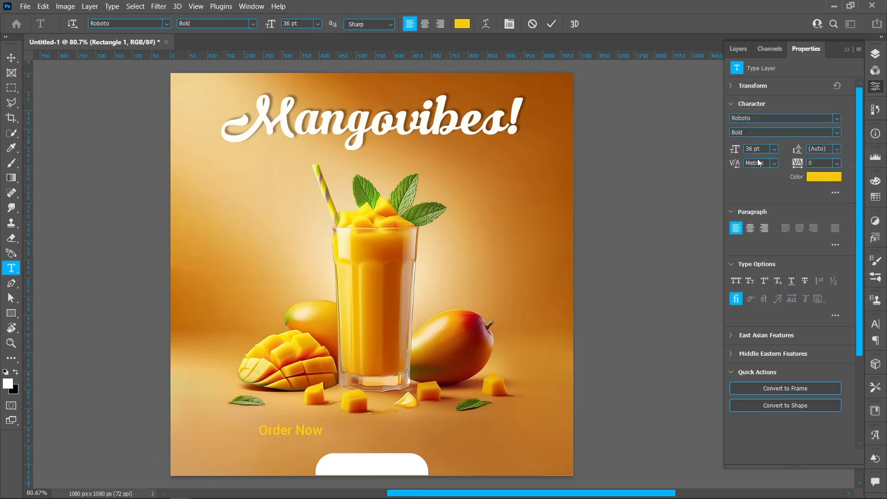
{"action": "key", "text": "ctrl+Return"}
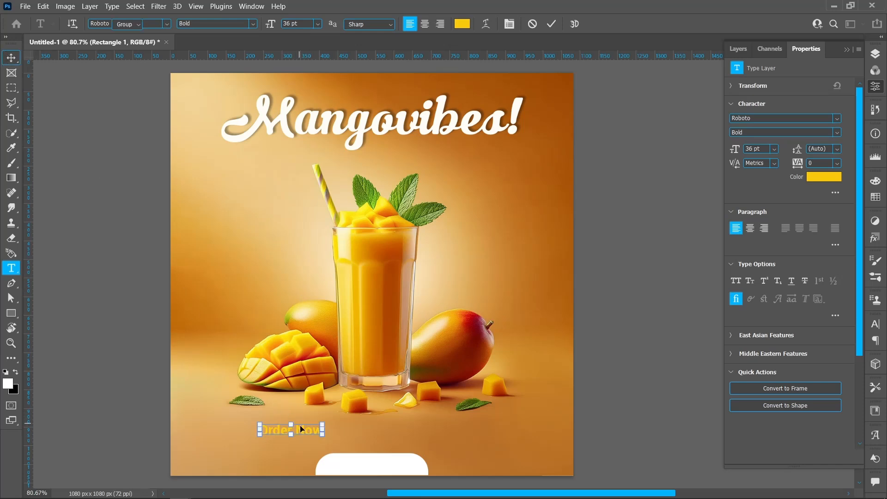
- Move "Order Now" onto the white shape and align both by their horizontal and vertical centers, seating the pair at the canvas's lower edge
{"action": "key", "text": "v"}
{"action": "left_click_drag", "start_coordinate": [301, 429], "coordinate": [383, 467]}
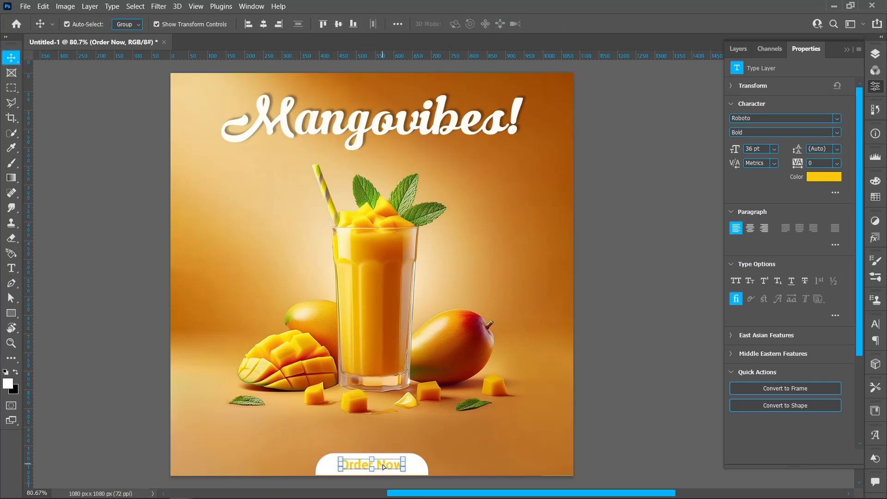
{"action": "left_click", "coordinate": [421, 470]}
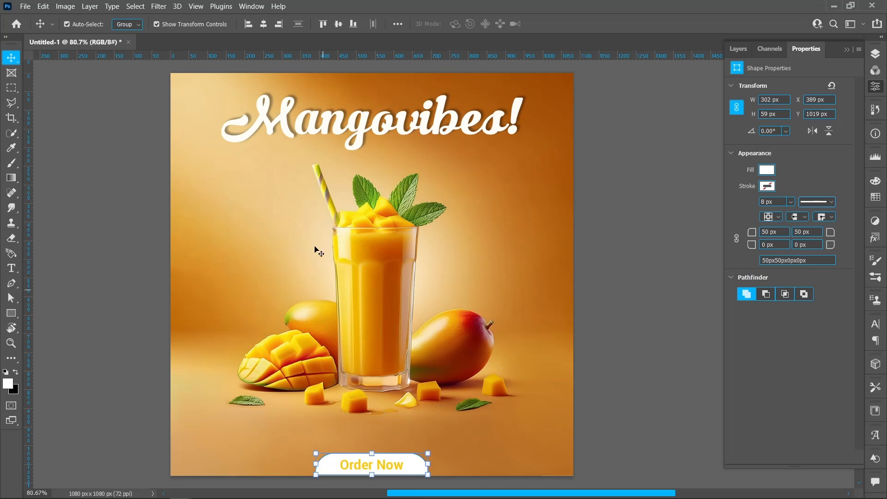
{"action": "left_click", "coordinate": [262, 25]}
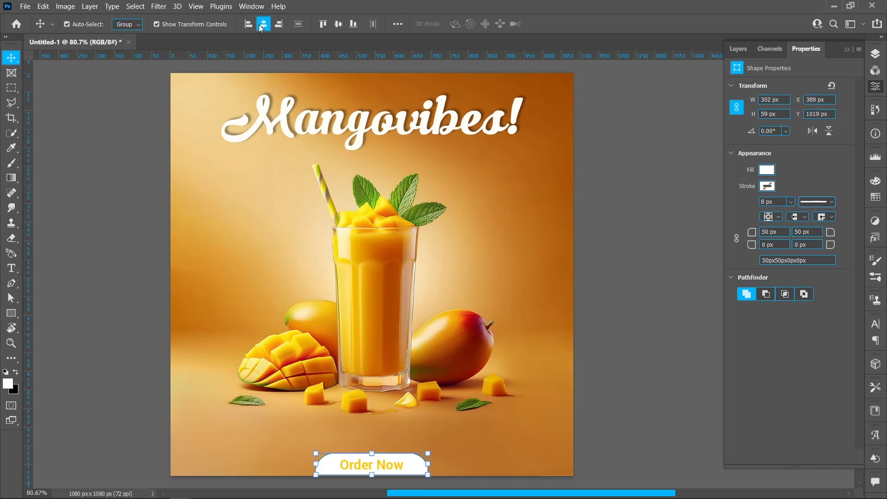
{"action": "left_click", "coordinate": [338, 24]}
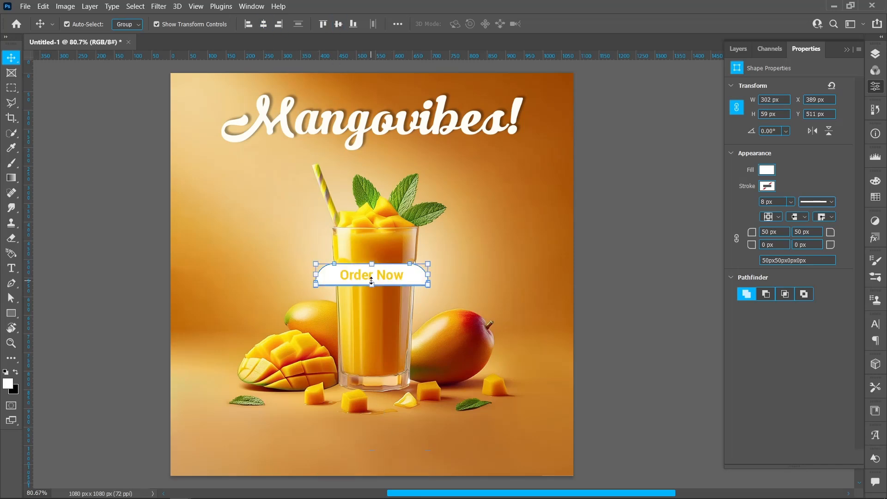
{"action": "left_click_drag", "start_coordinate": [371, 276], "coordinate": [376, 467]}
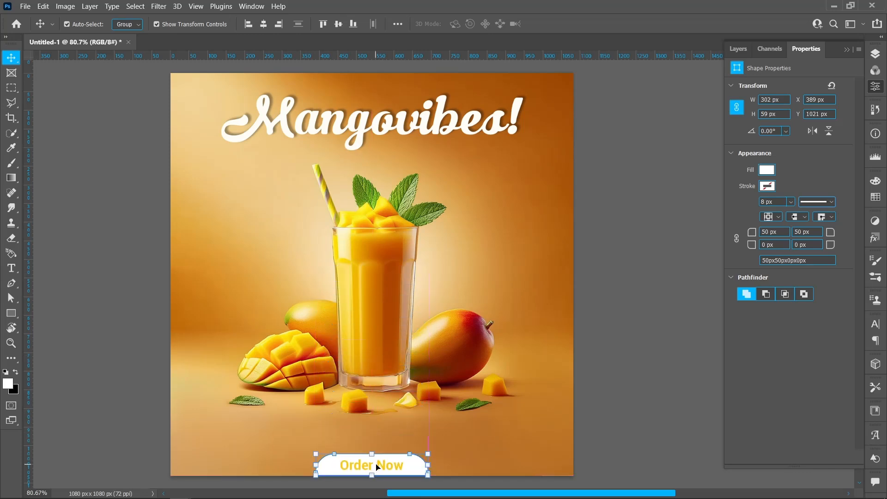
- Group the "Order Now" text with the rectangle and name the group "button"
{"action": "left_click", "coordinate": [874, 54]}
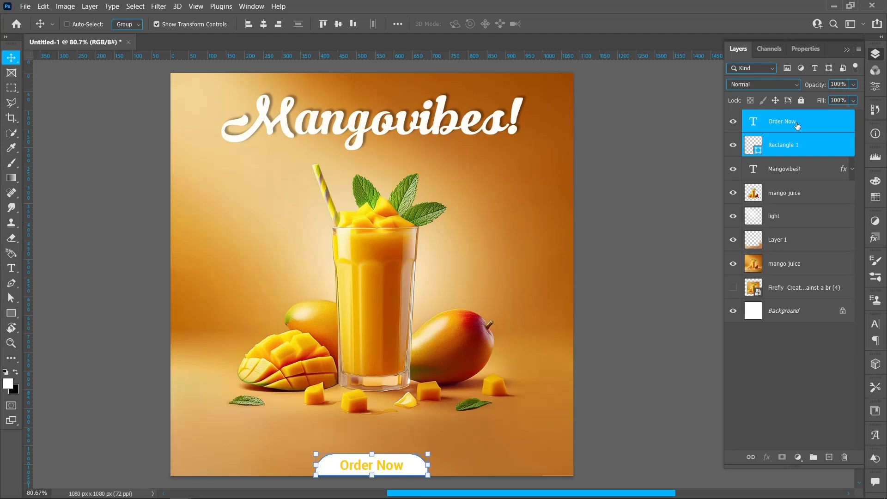
{"action": "key", "text": "ctrl+g"}
{"action": "double_click", "coordinate": [774, 117]}
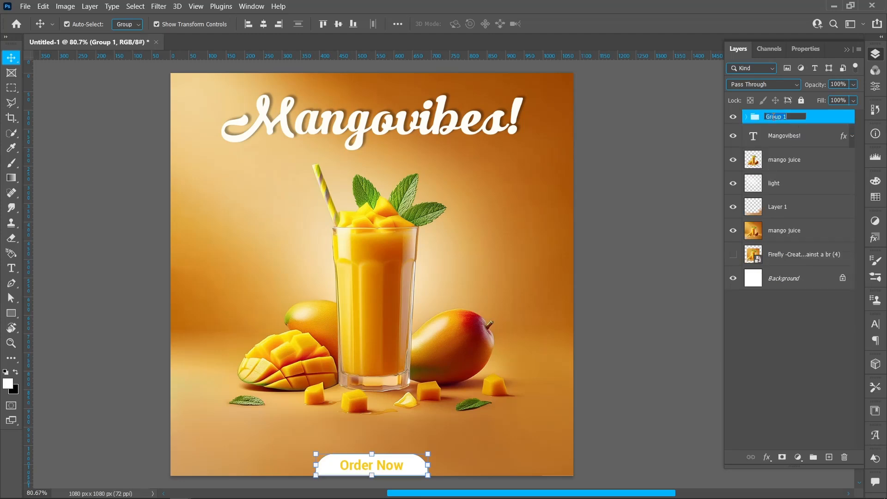
{"action": "type", "text": "button"}
{"action": "key", "text": "Return"}
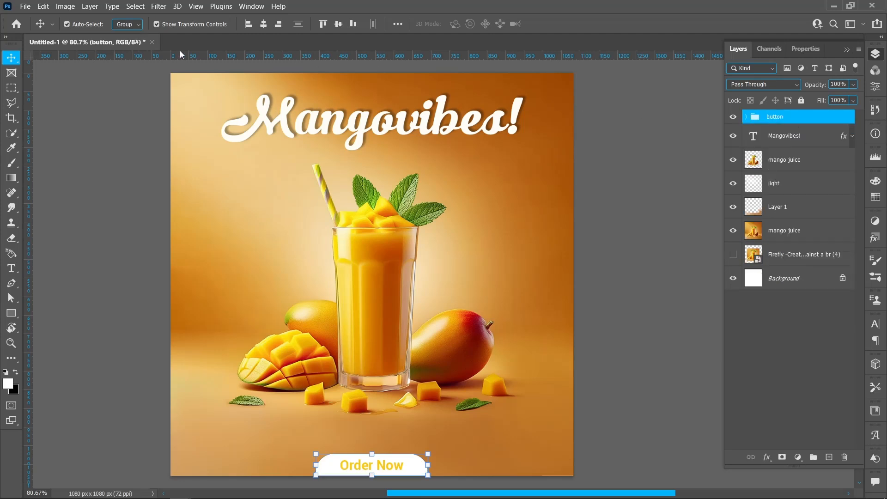
- Place the authentic-anamorphic-lens-flare-with-ring-ghost-effect image as an embedded layer, shrunk over the glass rim beside the straw
{"action": "left_click", "coordinate": [25, 6]}
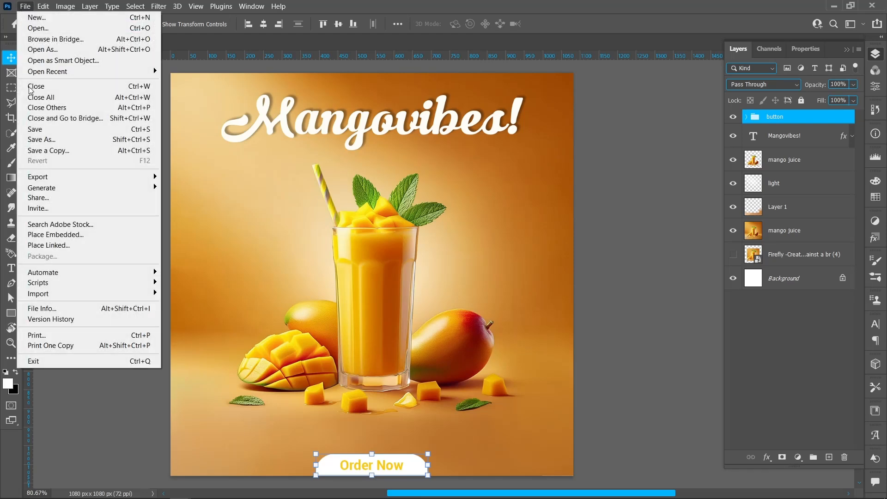
{"action": "left_click", "coordinate": [54, 234]}
{"action": "left_click", "coordinate": [141, 301]}
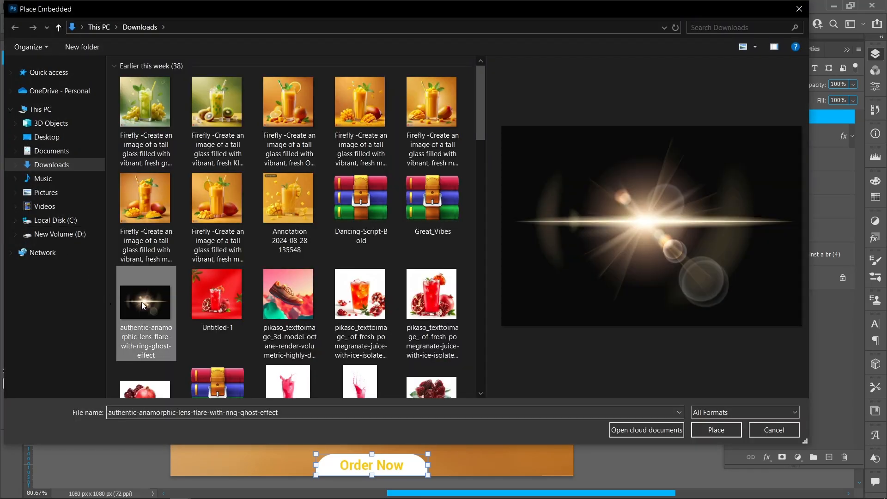
{"action": "left_click", "coordinate": [705, 428]}
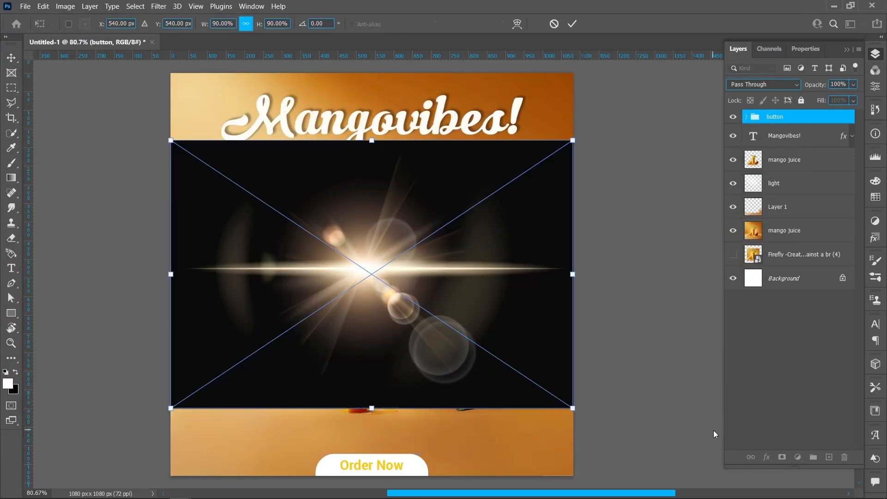
{"action": "left_click_drag", "start_coordinate": [572, 273], "coordinate": [365, 224]}
{"action": "left_click", "coordinate": [573, 24]}
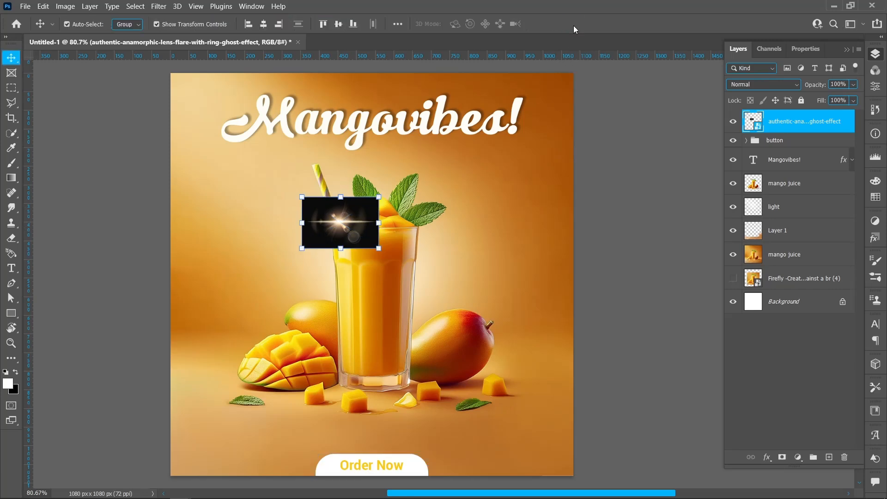
- Set the lens flare layer's blend mode to Screen and shift it slightly down onto the glass rim
{"action": "left_click", "coordinate": [771, 85]}
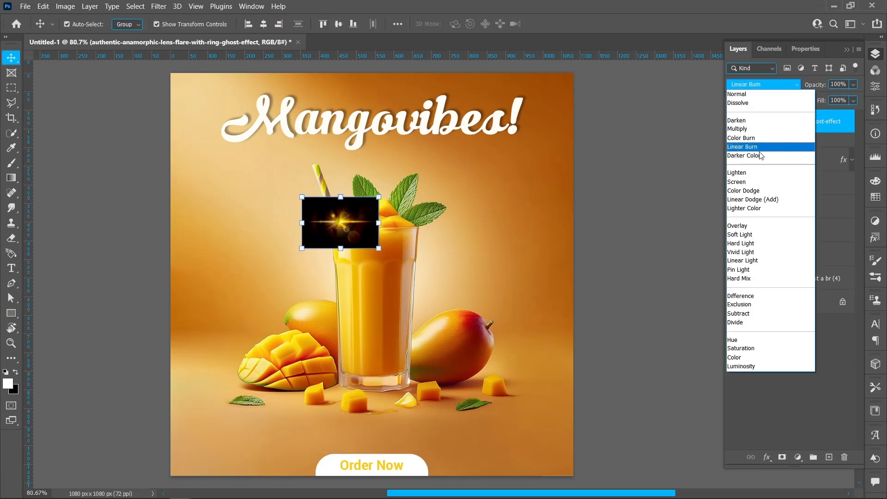
{"action": "left_click", "coordinate": [758, 183]}
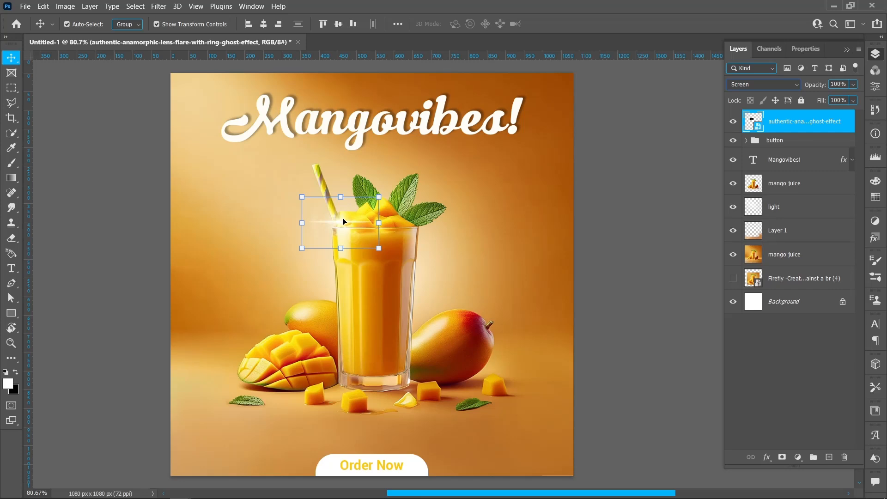
{"action": "left_click_drag", "start_coordinate": [343, 225], "coordinate": [343, 231]}
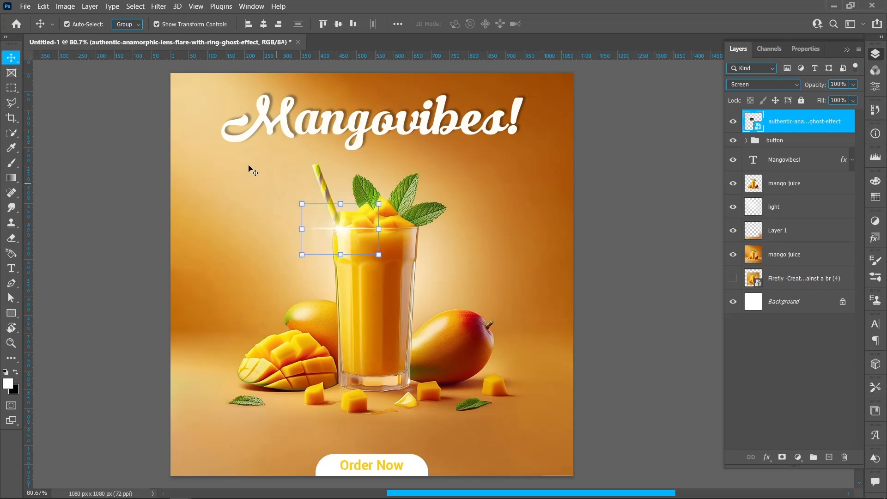
- Apply Levels to the lens flare with a midtone input of 0.54 and a white input of 246, then collapse its filter list
{"action": "left_click", "coordinate": [65, 6]}
{"action": "mouse_move", "coordinate": [83, 33]}
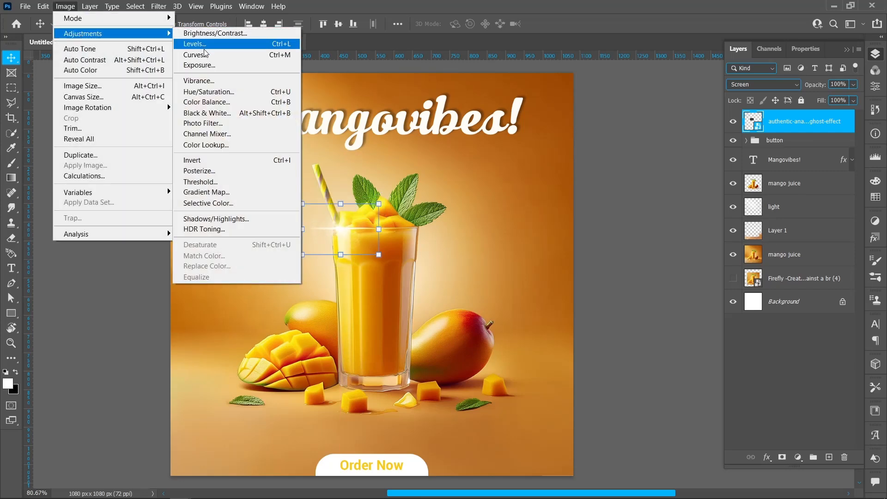
{"action": "left_click", "coordinate": [259, 45]}
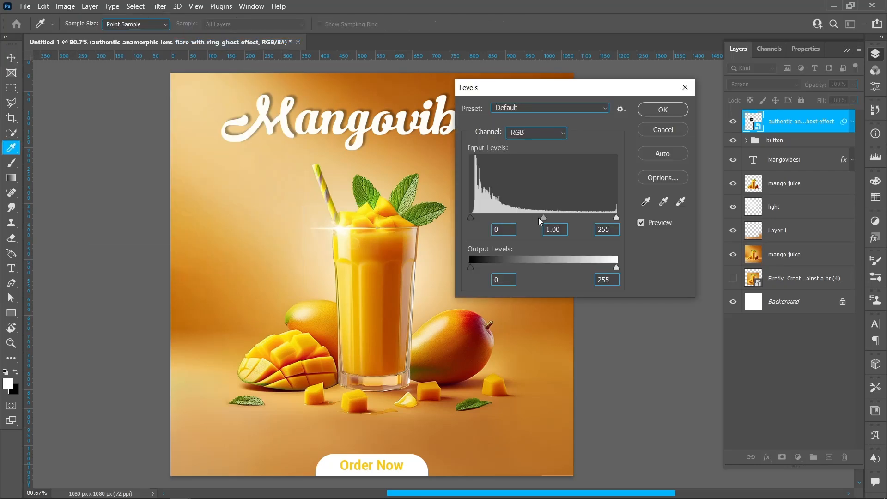
{"action": "left_click_drag", "start_coordinate": [541, 218], "coordinate": [563, 217]}
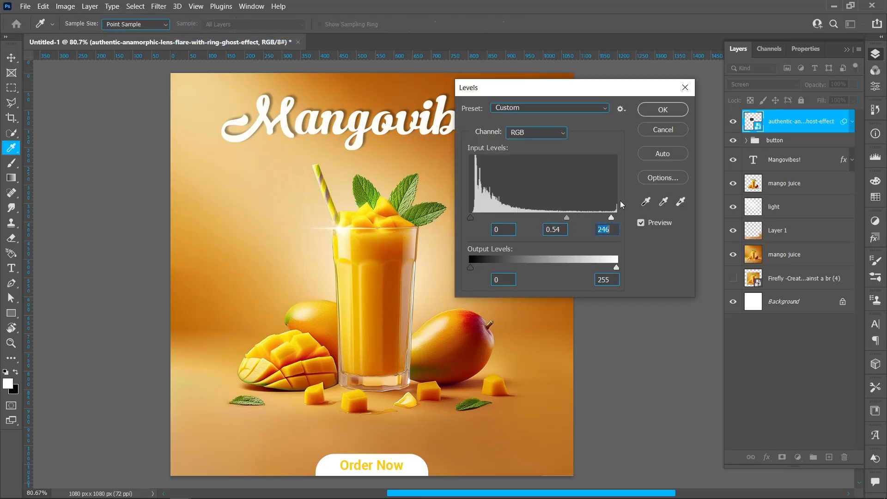
{"action": "left_click", "coordinate": [663, 109]}
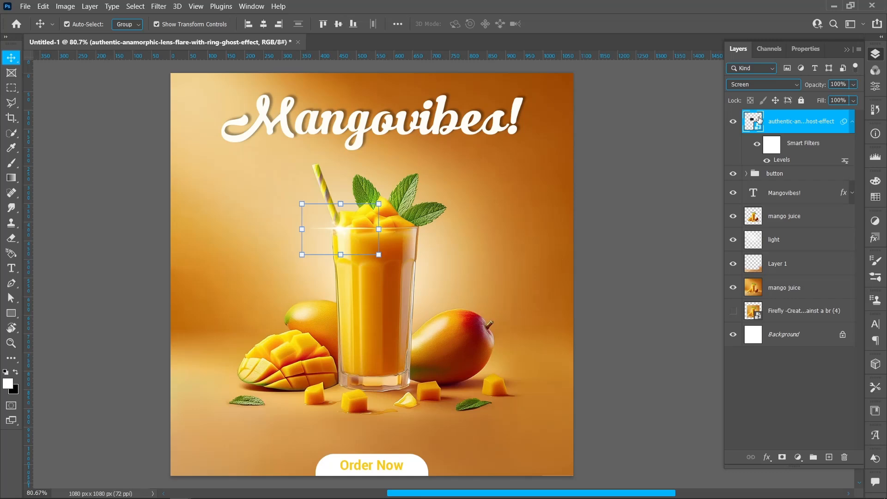
{"action": "left_click", "coordinate": [852, 121]}
- Duplicate the lens flare layer, scale the copy to about 11.28% and rotate it about 64° over the original
{"action": "left_click_drag", "start_coordinate": [807, 121], "coordinate": [830, 457]}
{"action": "left_click_drag", "start_coordinate": [387, 196], "coordinate": [366, 245]}
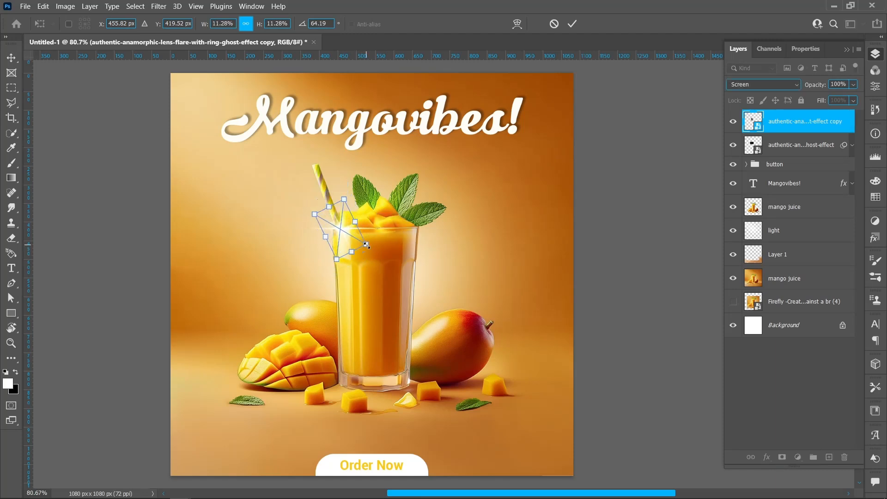
{"action": "left_click", "coordinate": [574, 23]}
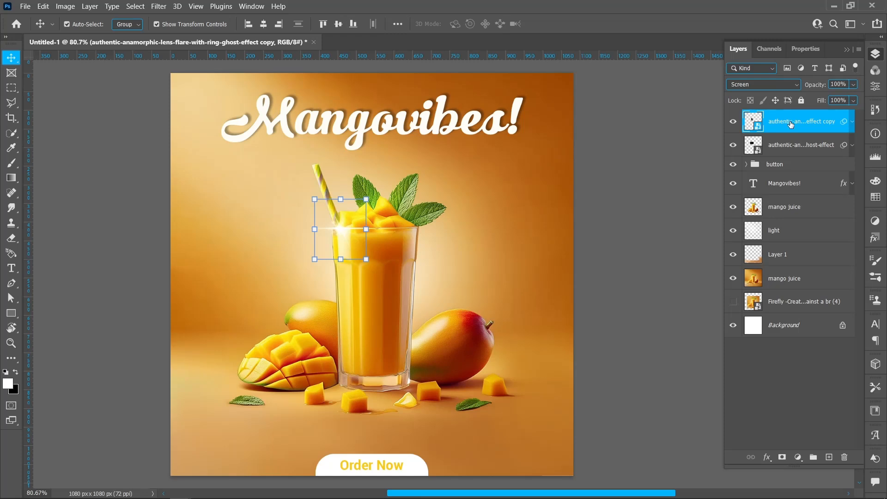
- Rename both lens flare layers as "fire effect"
{"action": "double_click", "coordinate": [791, 122]}
{"action": "type", "text": "fl"}
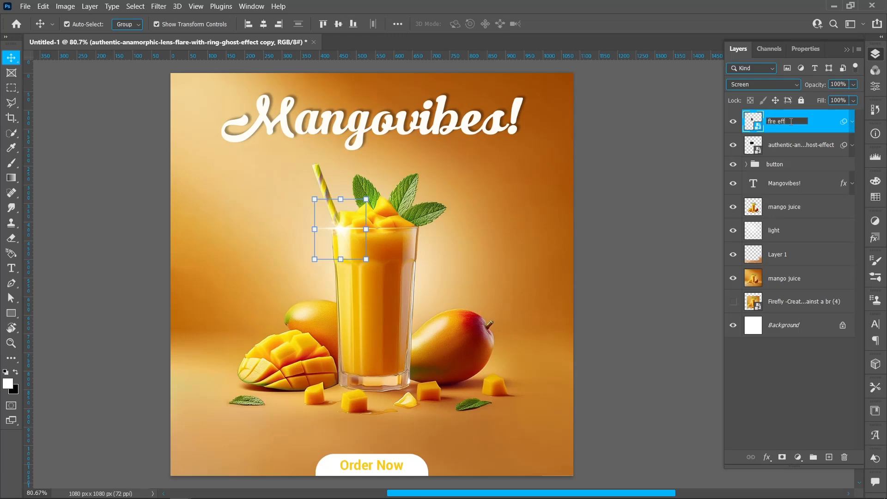
{"action": "type", "text": "re effect"}
{"action": "key", "text": "ctrl+a"}
{"action": "key", "text": "ctrl+c"}
{"action": "double_click", "coordinate": [791, 145]}
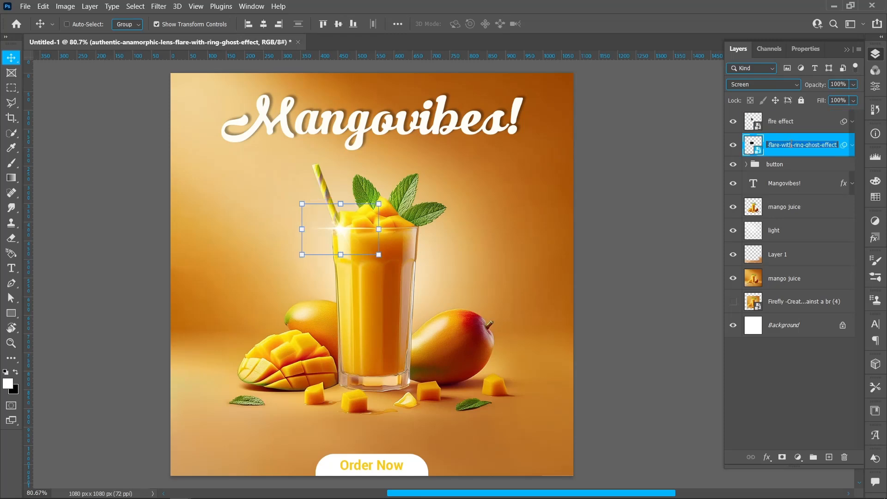
{"action": "key", "text": "ctrl+v"}
{"action": "key", "text": "Return"}
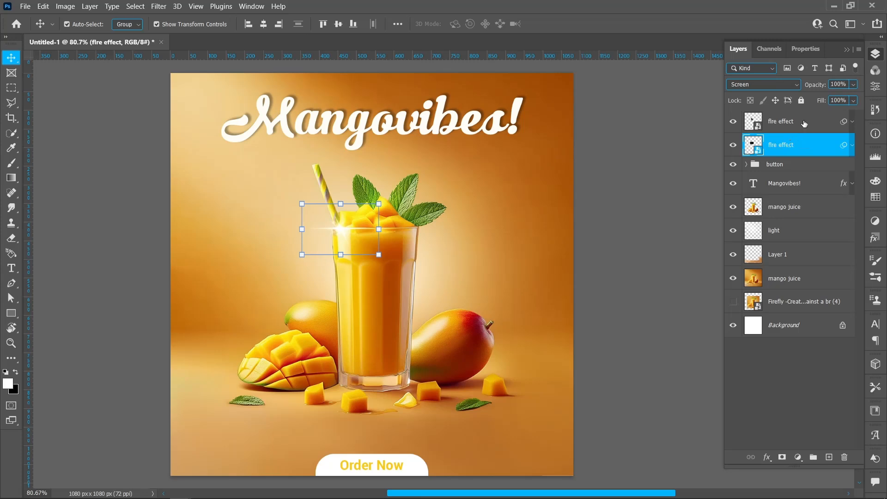
- Group the two lens flare layers and name the group "fire effect"
{"action": "left_click", "coordinate": [804, 124], "text": "shift"}
{"action": "key", "text": "ctrl+g"}
{"action": "double_click", "coordinate": [801, 121]}
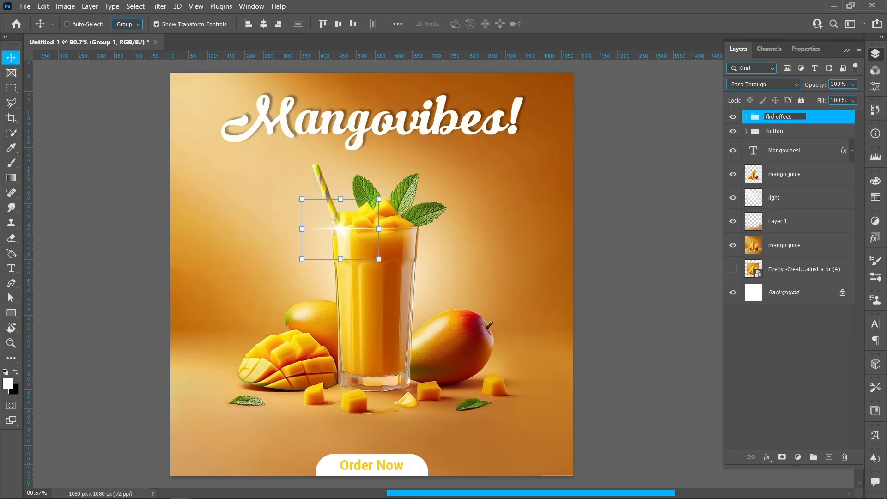
{"action": "key", "text": "ctrl+v"}
{"action": "key", "text": "Return"}
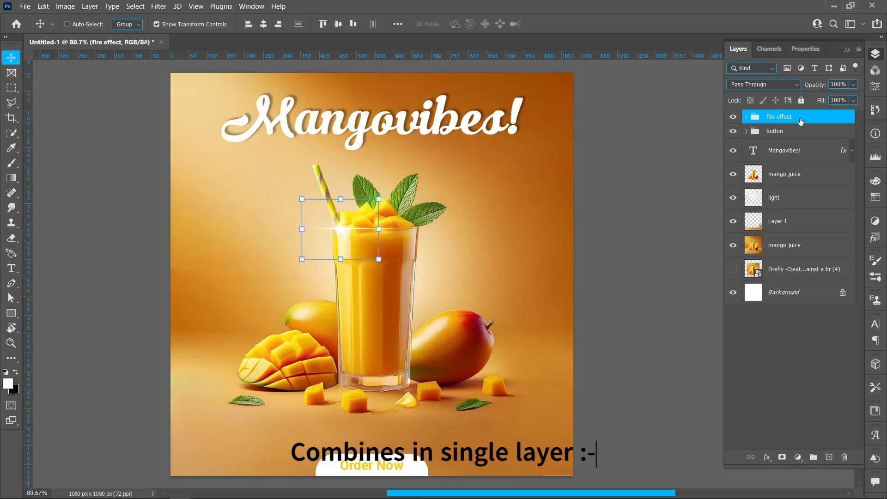
- Stamp all visible layers into a new merged layer above the groups and name it "mango juice"
{"action": "key", "text": "ctrl+shift+alt+e"}
{"action": "double_click", "coordinate": [778, 122]}
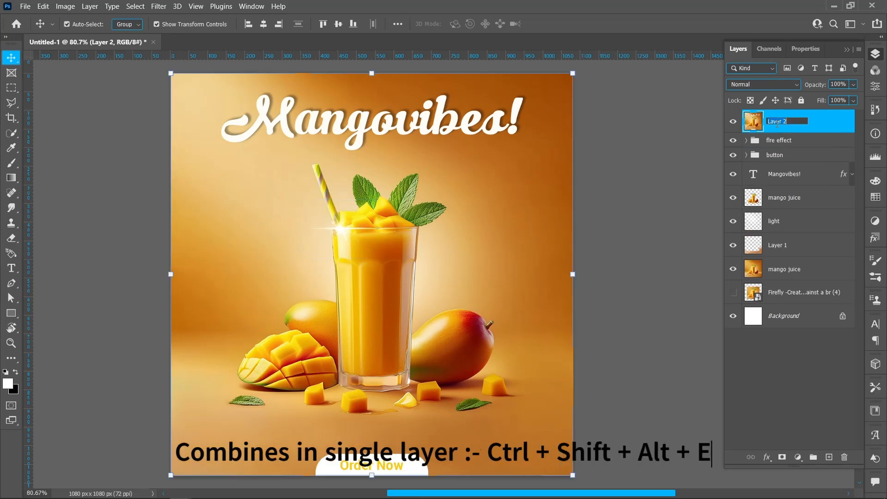
{"action": "type", "text": "mango"}
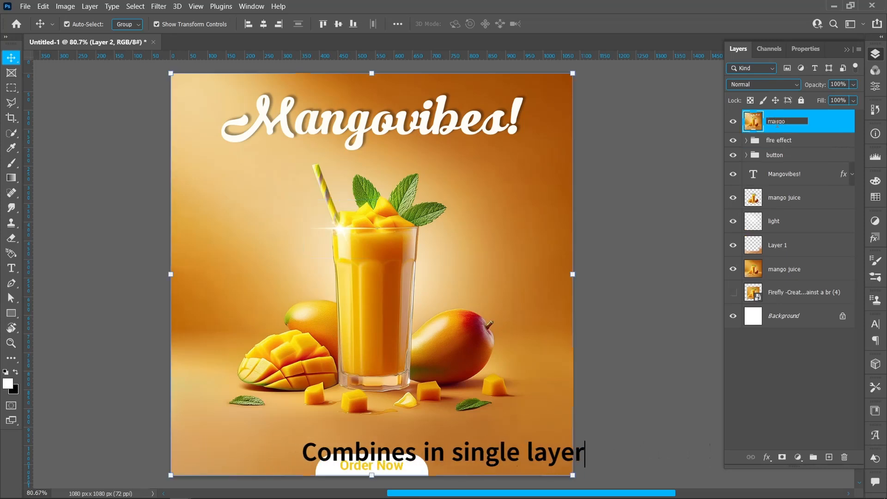
{"action": "type", "text": " juice"}
{"action": "key", "text": "Return"}
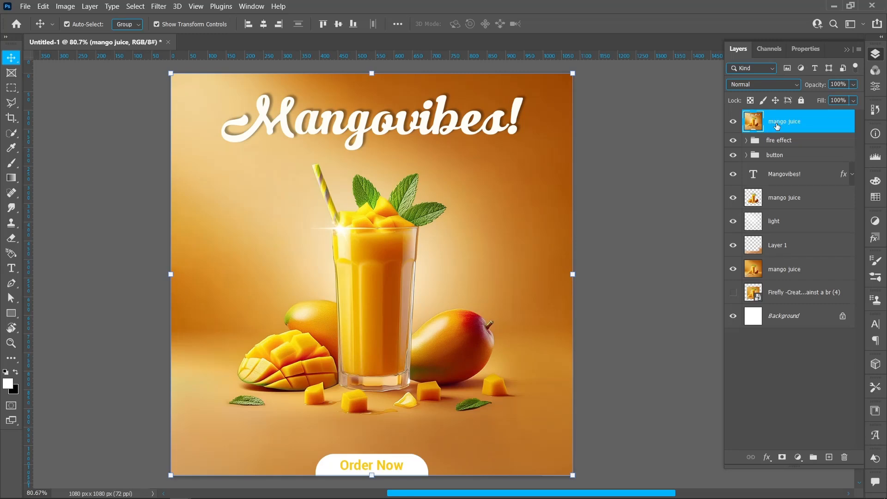
- Convert the merged mango juice layer to a smart object and open the Camera Raw Filter on it
{"action": "right_click", "coordinate": [778, 126]}
{"action": "left_click", "coordinate": [711, 174]}
{"action": "left_click", "coordinate": [159, 7]}
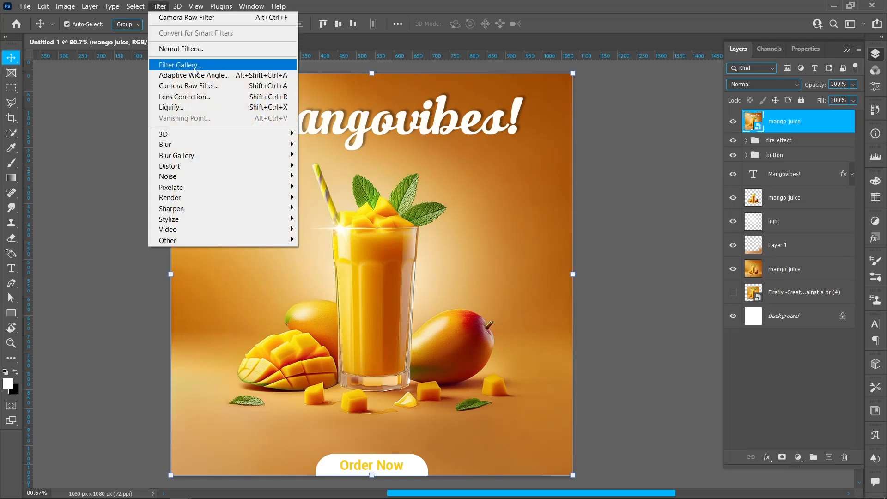
{"action": "left_click", "coordinate": [222, 85]}
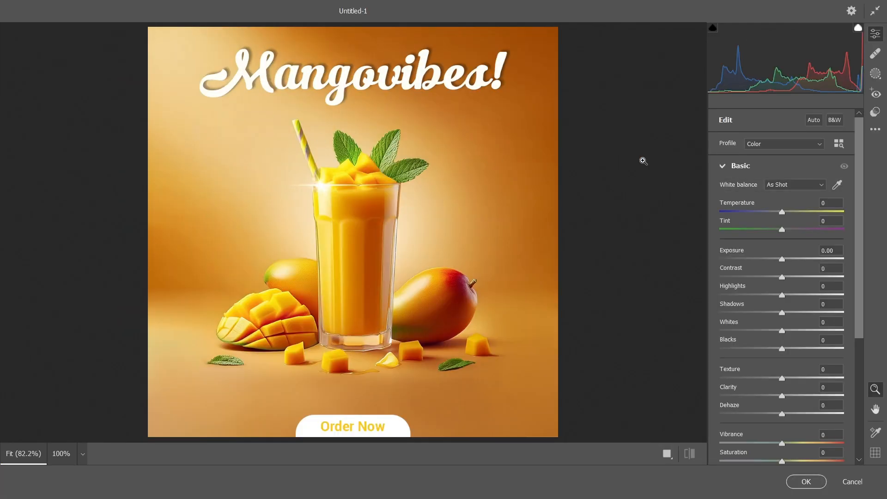
- Set the basic adjustments to Temperature +13, Tint -8, Contrast +10, Highlights +6, Shadows -10, Texture +33 and Vibrance +10
{"action": "left_click", "coordinate": [722, 167]}
{"action": "left_click", "coordinate": [722, 167]}
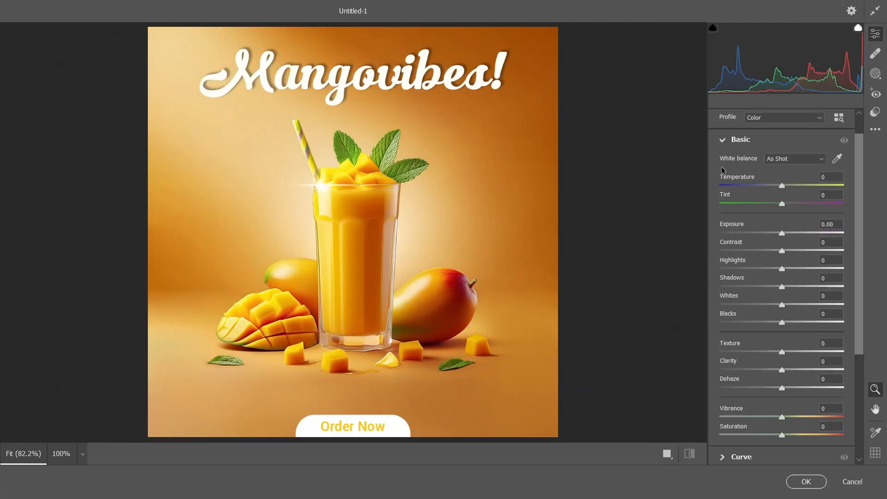
{"action": "left_click_drag", "start_coordinate": [783, 185], "coordinate": [777, 212]}
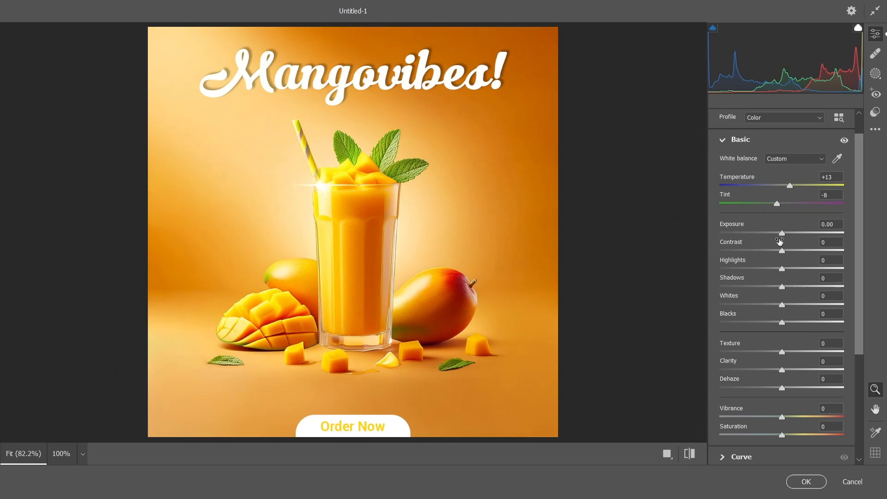
{"action": "left_click_drag", "start_coordinate": [782, 251], "coordinate": [788, 255]}
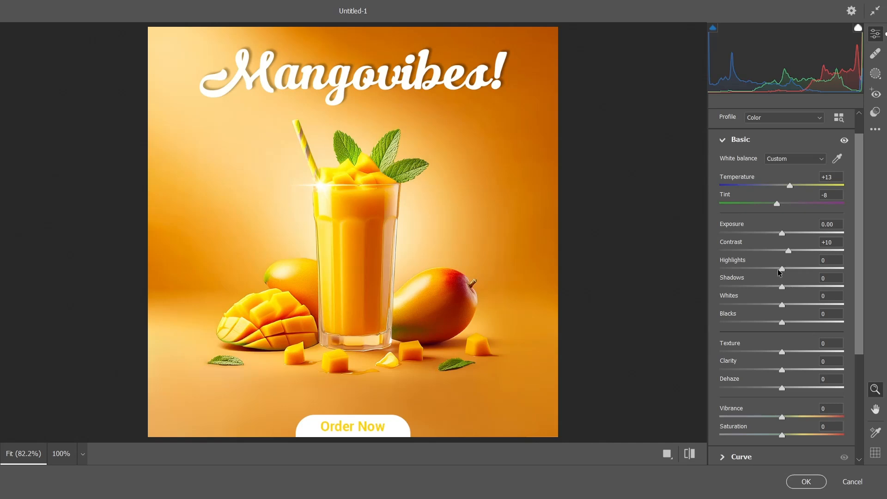
{"action": "left_click_drag", "start_coordinate": [782, 269], "coordinate": [777, 289]}
{"action": "left_click_drag", "start_coordinate": [782, 354], "coordinate": [803, 354]}
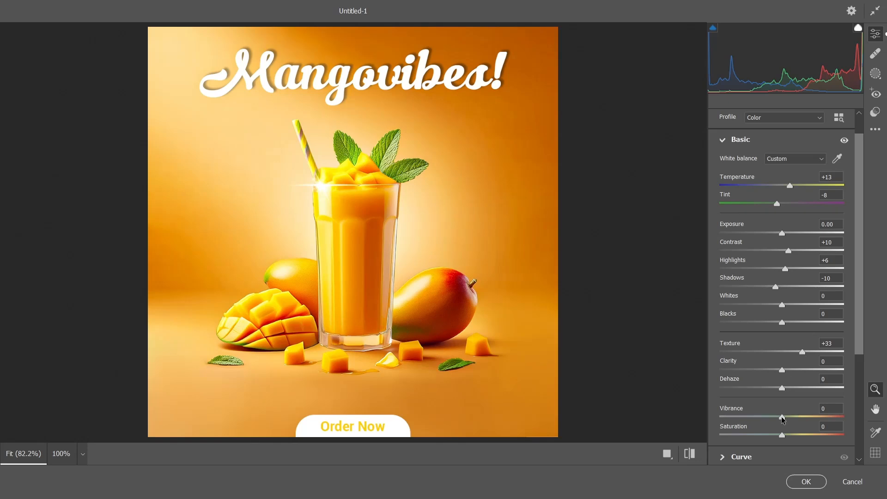
{"action": "left_click_drag", "start_coordinate": [782, 418], "coordinate": [789, 418]}
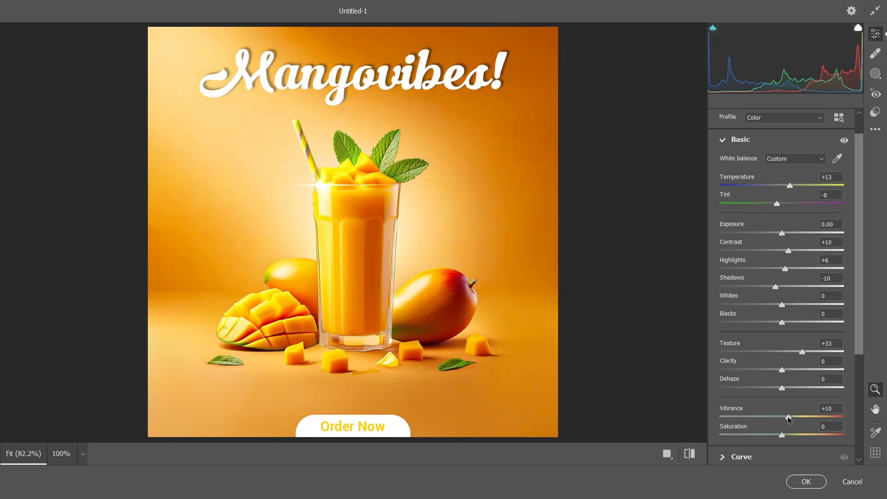
- Set the Camera Raw detail sharpening of the merged poster layer to 26
{"action": "scroll", "coordinate": [790, 418], "scroll_direction": "down", "scroll_amount": 3}
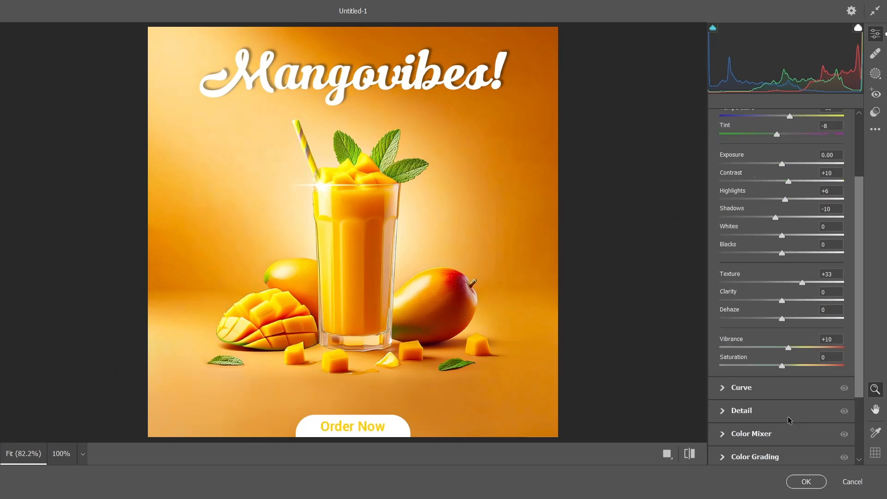
{"action": "left_click", "coordinate": [722, 411]}
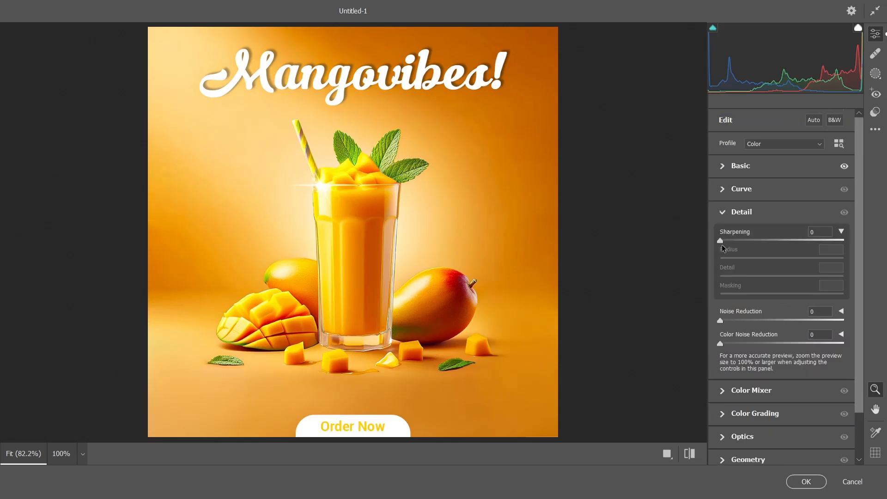
{"action": "left_click_drag", "start_coordinate": [721, 239], "coordinate": [742, 240]}
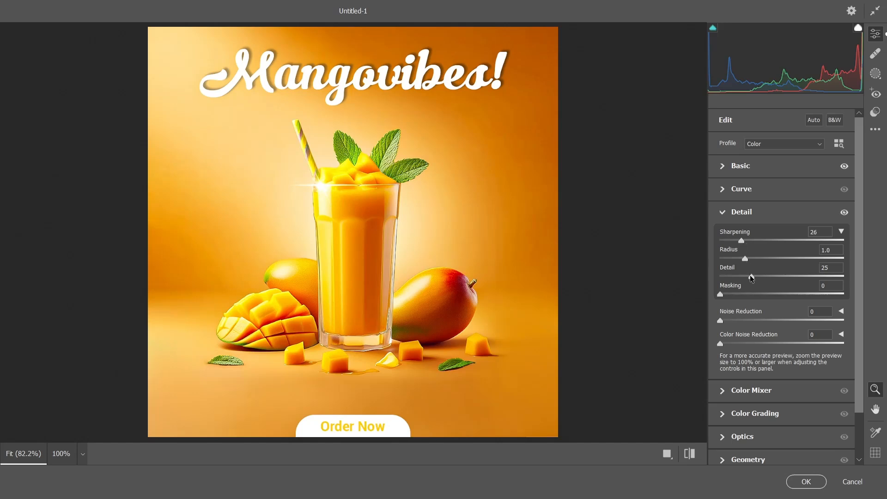